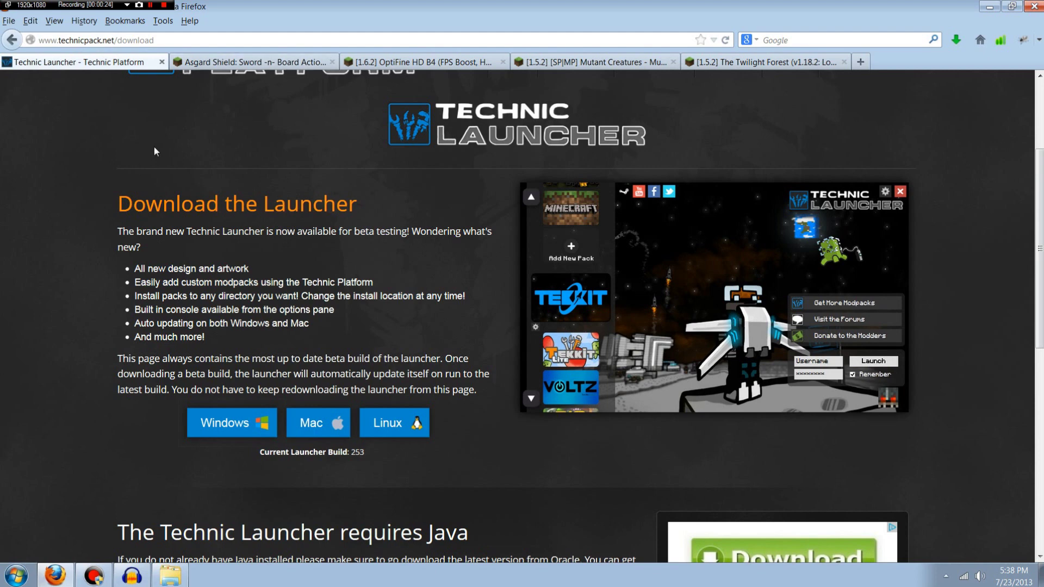
# Step: Download the Windows version of TechnicLauncher.exe and run it from the Downloads folder
pyautogui.click(219, 424)
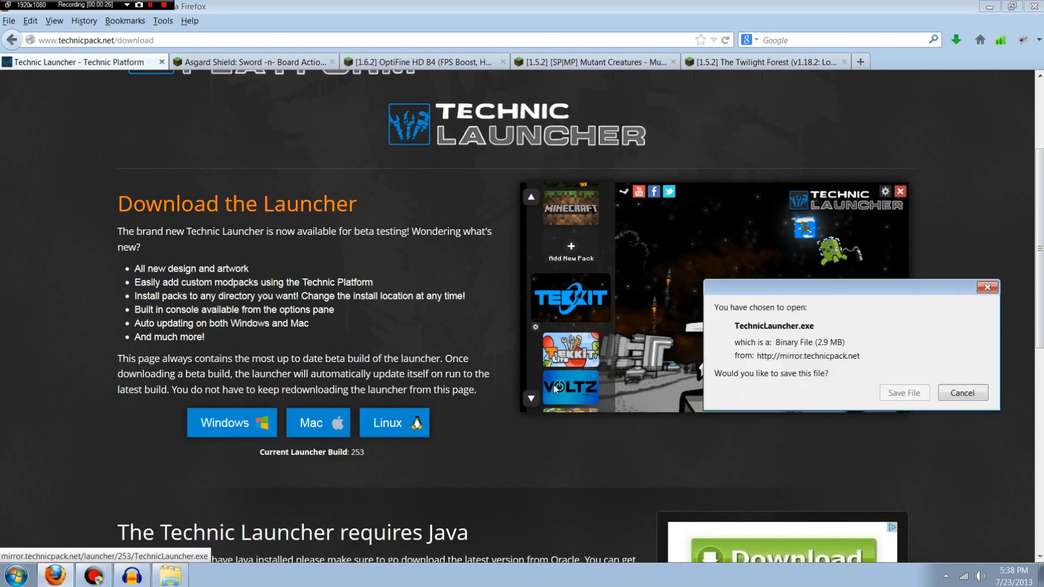
pyautogui.click(923, 392)
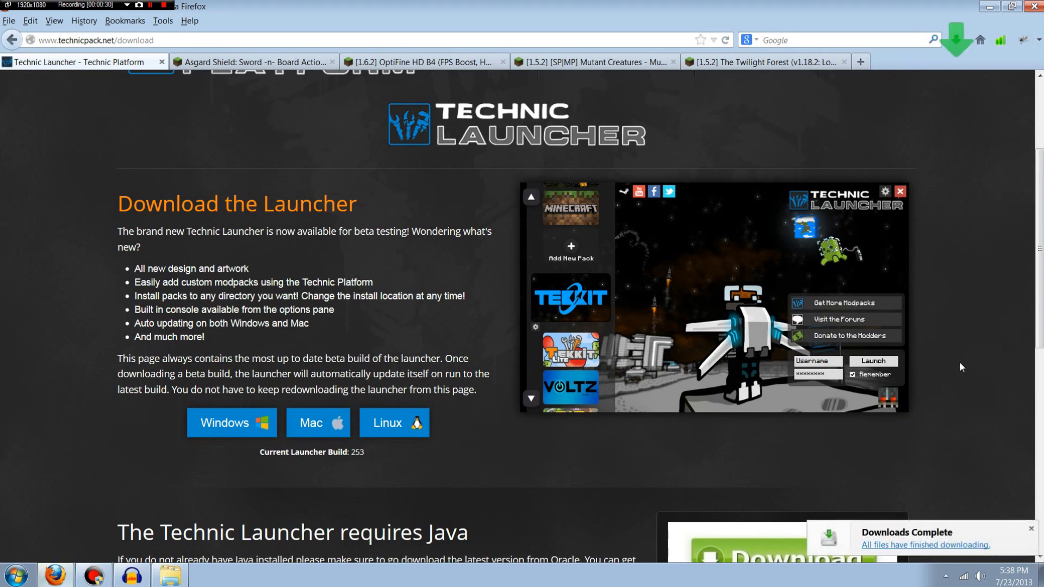
pyautogui.click(170, 575)
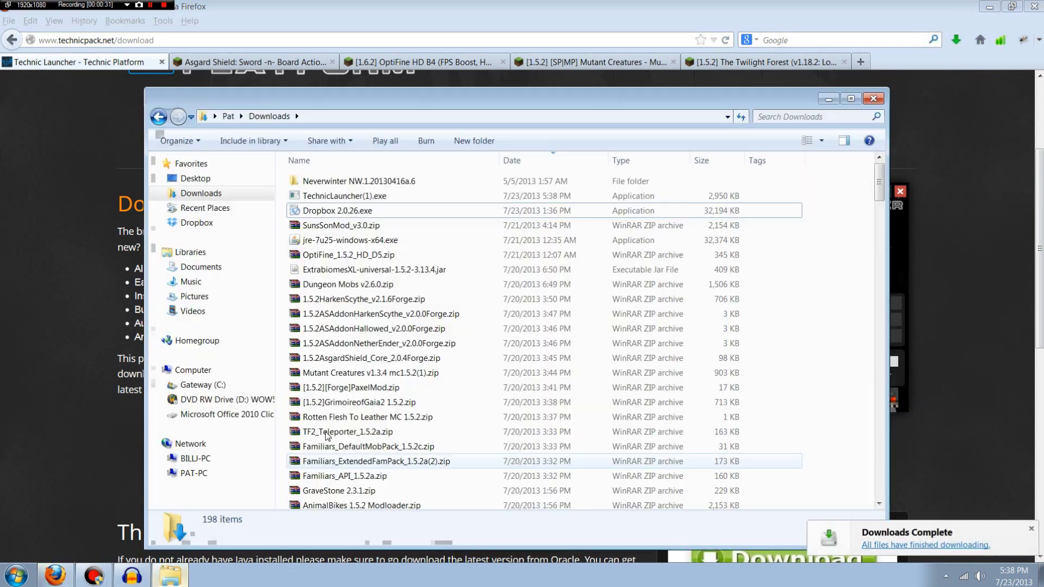
pyautogui.doubleClick(354, 196)
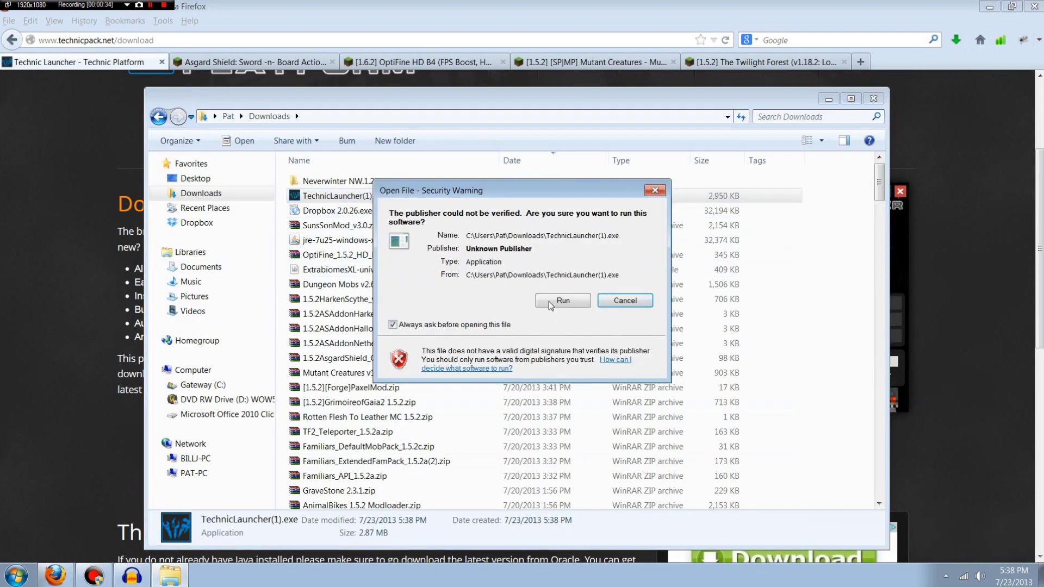
pyautogui.click(573, 301)
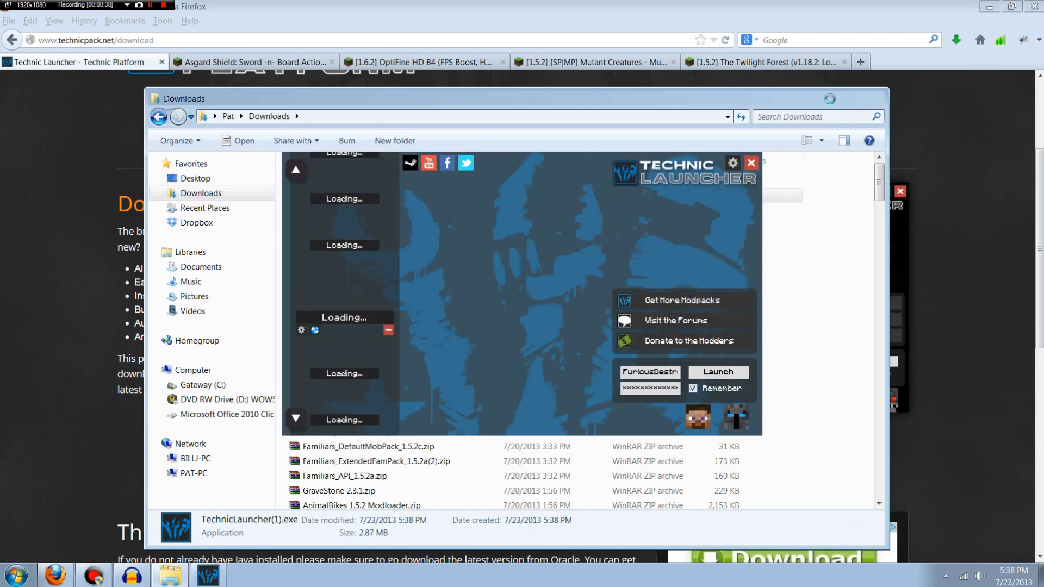
pyautogui.click(831, 100)
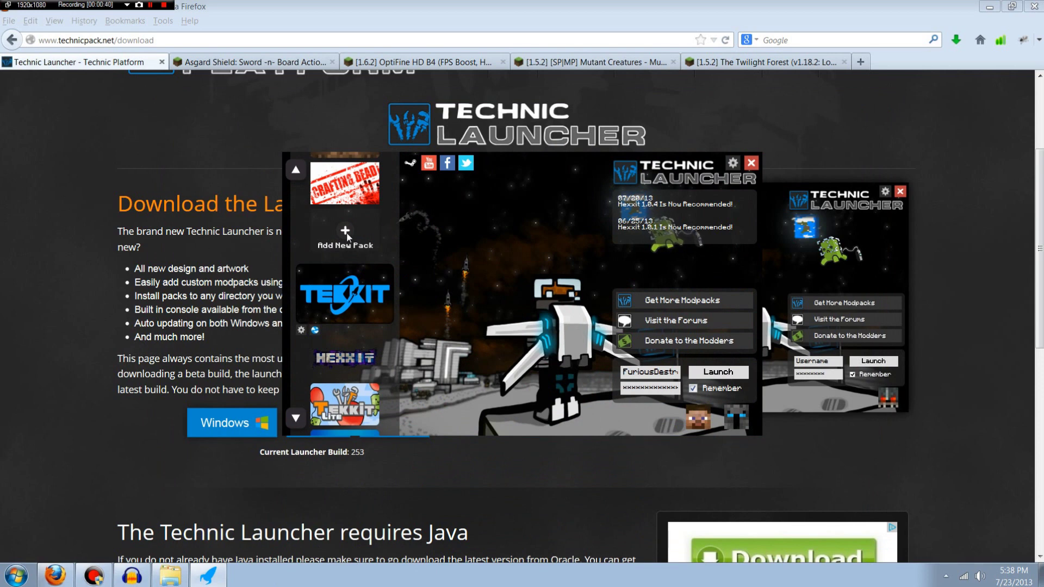
pyautogui.scroll(1, 357, 245)
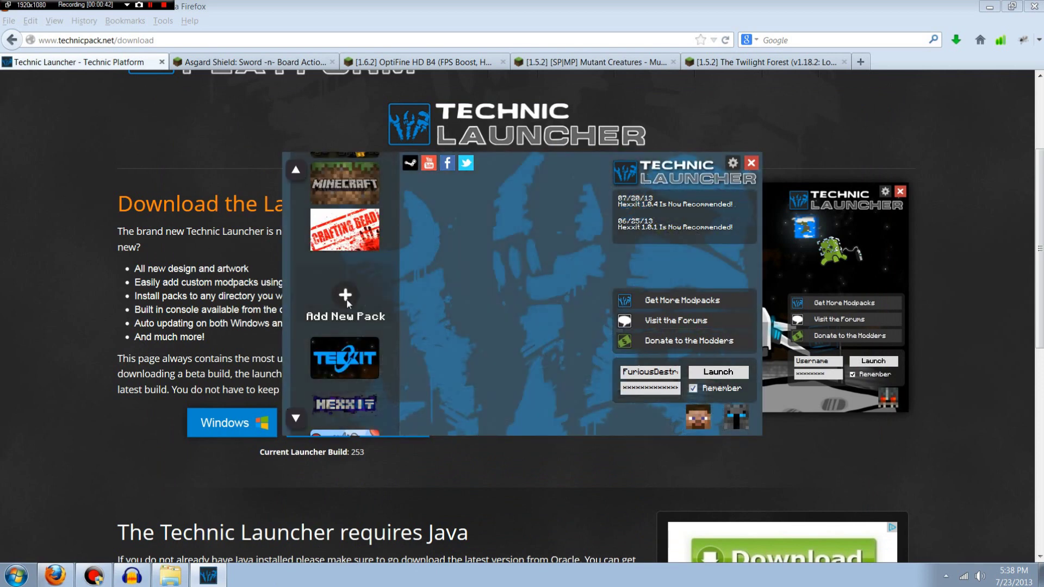
pyautogui.click(345, 294)
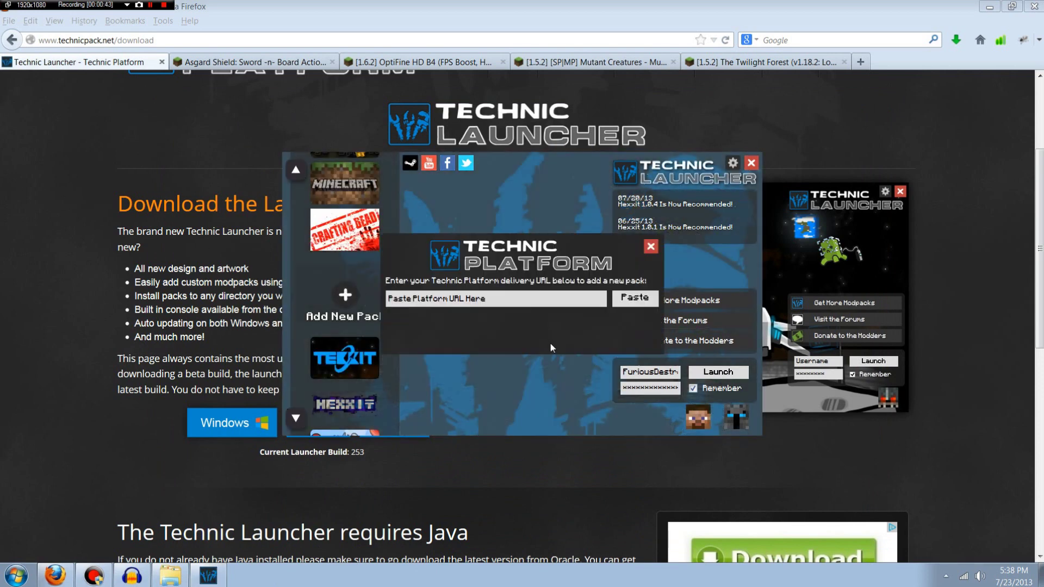
pyautogui.click(500, 299)
pyautogui.write('http://www.technicpack.net/api/modpack/rpg-madness-mod-pack')
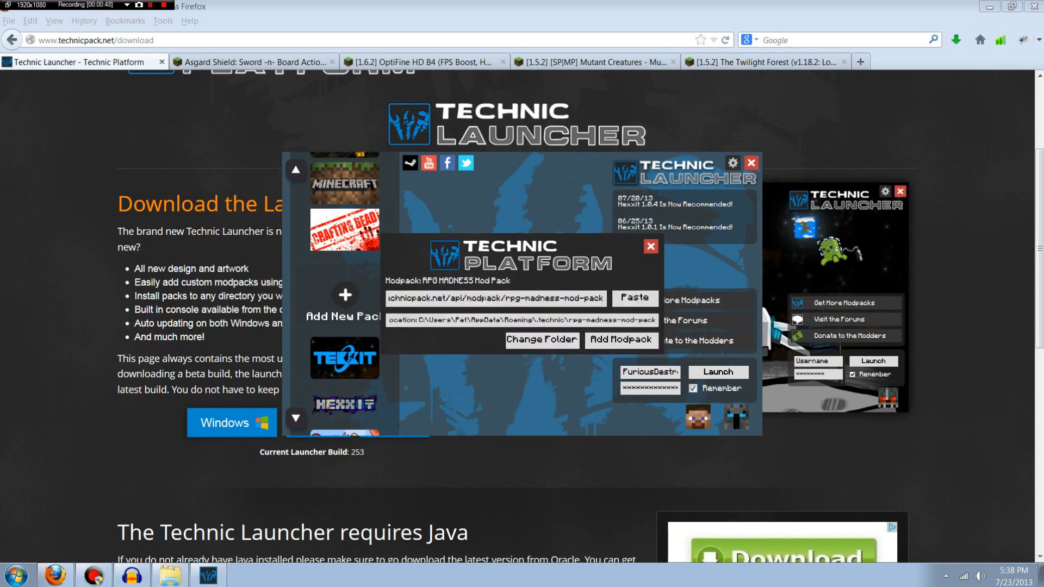
pyautogui.click(624, 339)
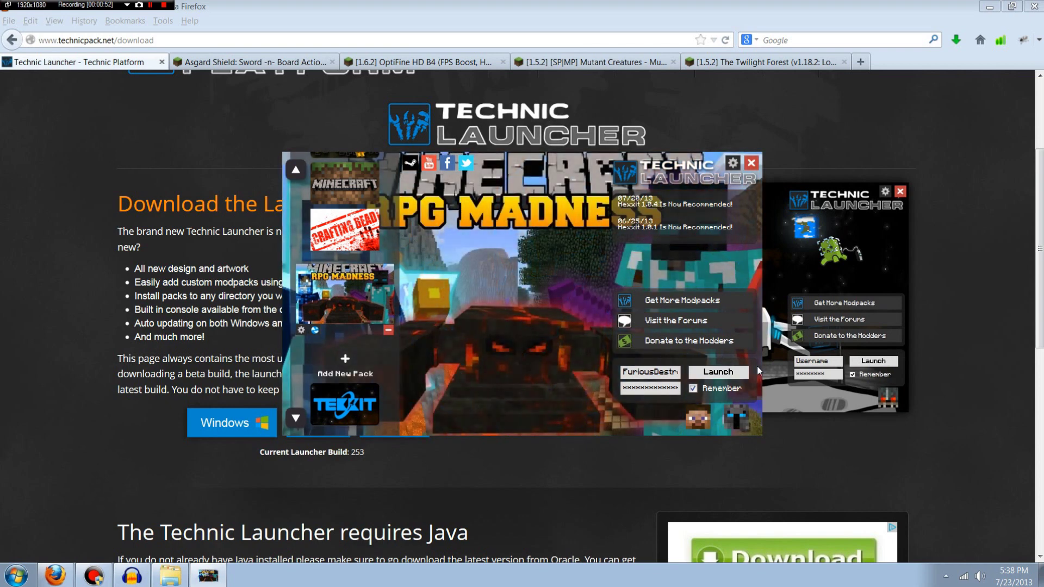
pyautogui.click(723, 374)
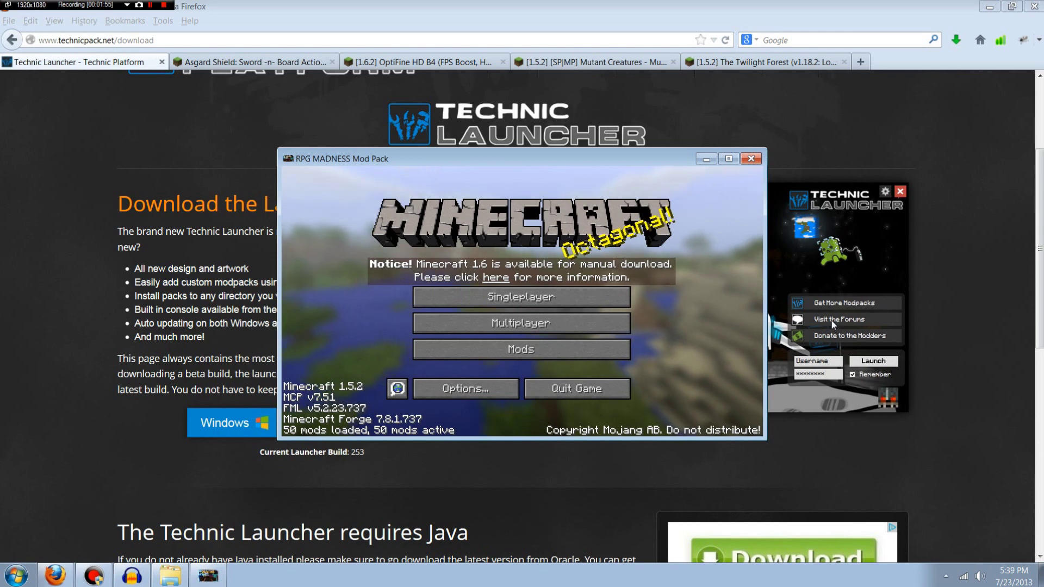
# Step: Look through the modpack's list of loaded mods in Minecraft, and close the game
pyautogui.click(510, 350)
pyautogui.moveTo(454, 225); pyautogui.dragTo(446, 366)
pyautogui.click(530, 411)
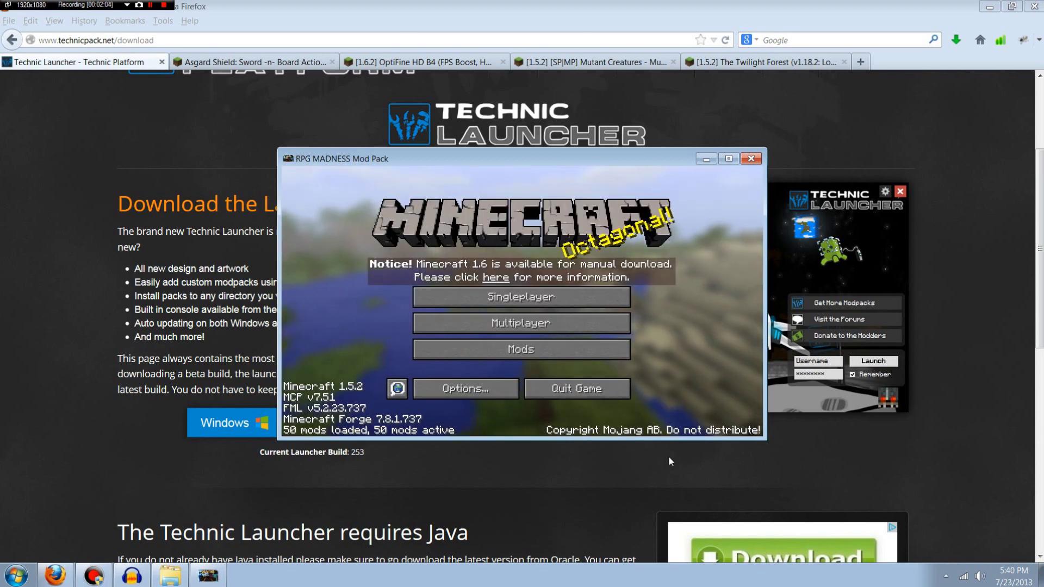
pyautogui.click(752, 158)
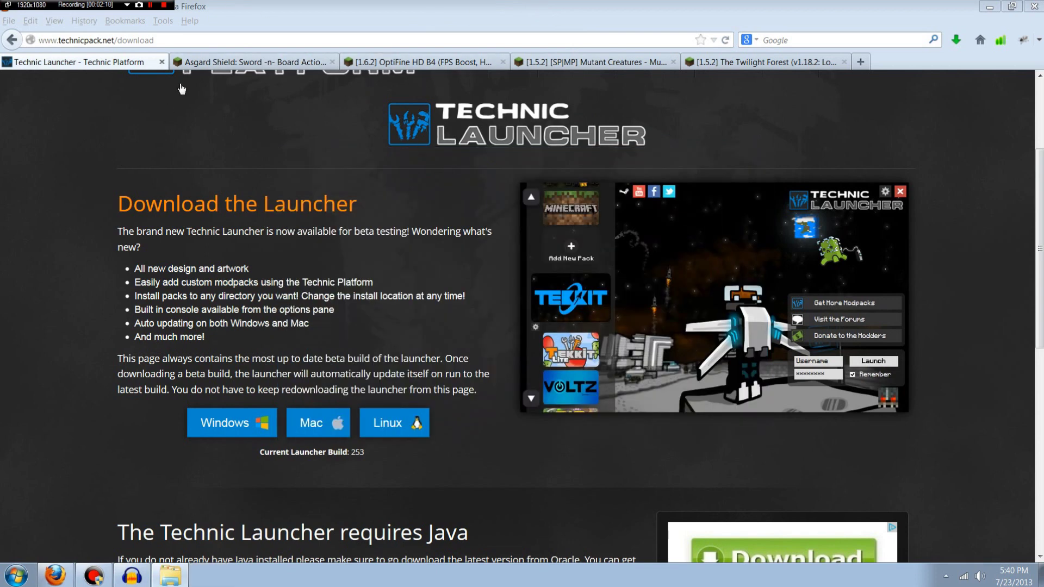
# Step: Download Twilight Forest v1.18.2 from its forum thread, save the zip file and close the page
pyautogui.click(742, 62)
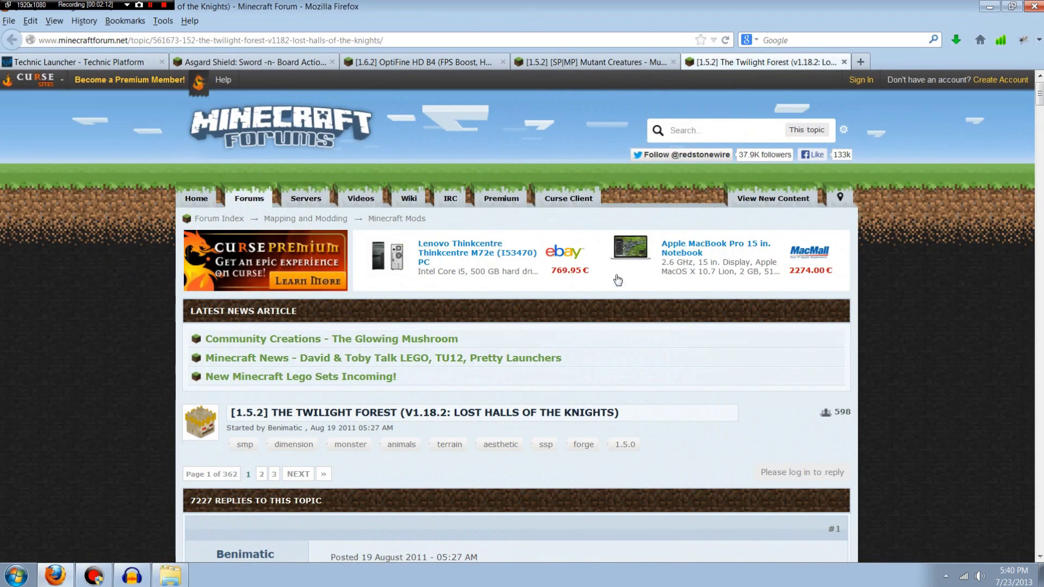
pyautogui.scroll(-10, 613, 262)
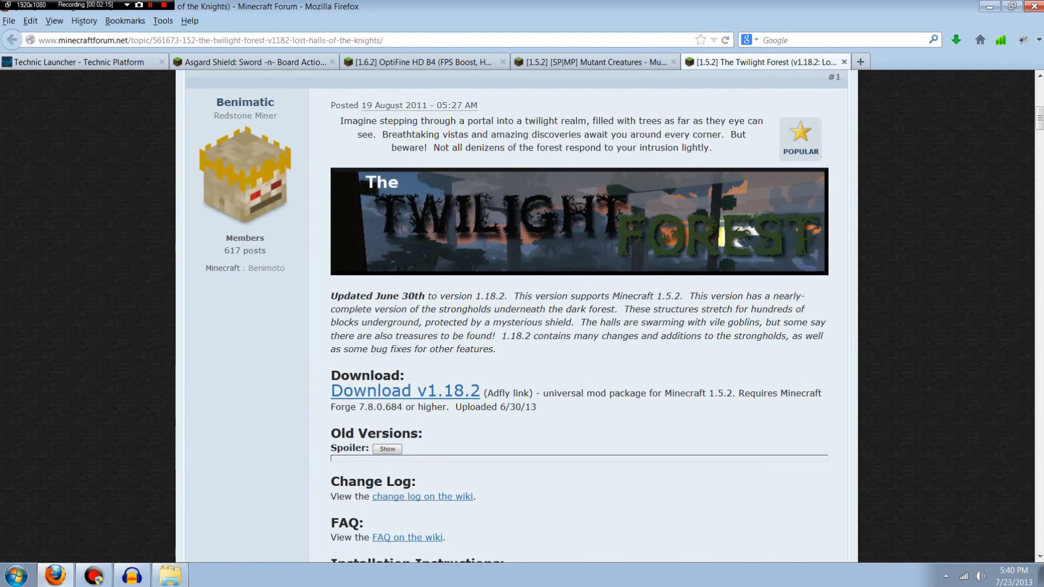
pyautogui.click(438, 393)
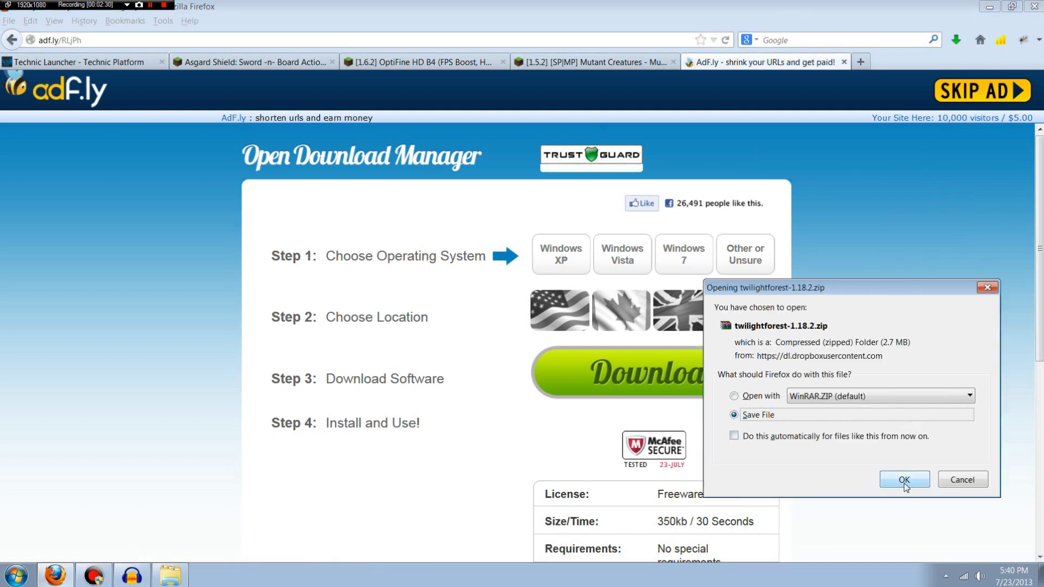
pyautogui.click(905, 480)
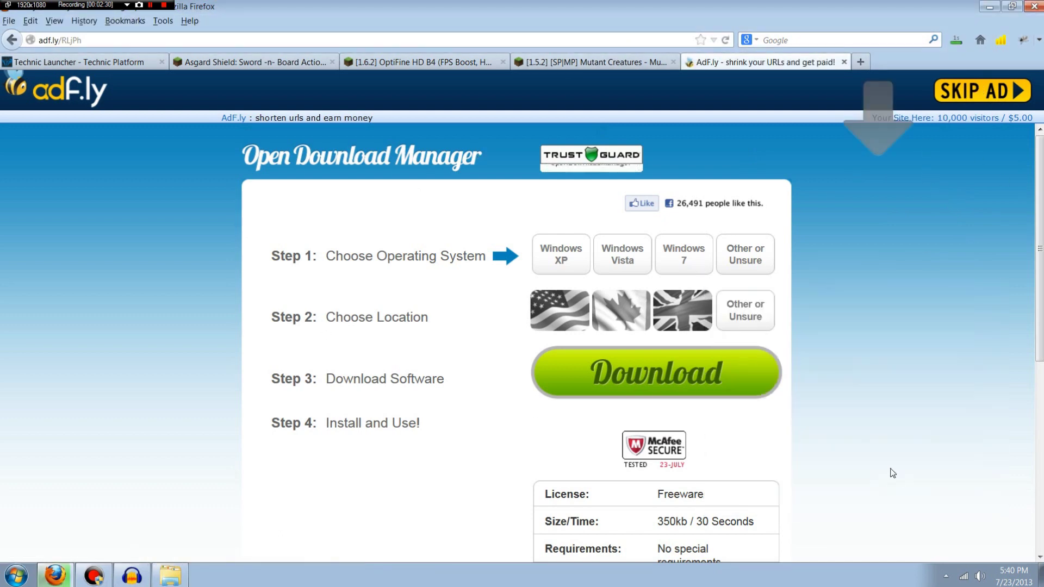
pyautogui.click(845, 61)
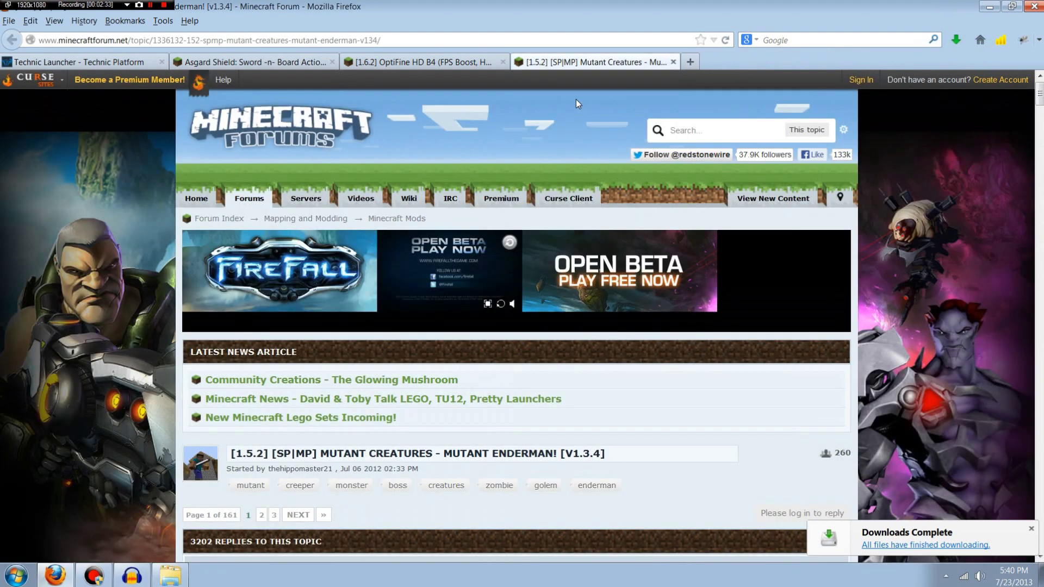
# Step: Download Mutant Creatures v1.3.4 mc1.5.2 from its forum thread, save the zip file and close the page
pyautogui.scroll(-7, 359, 368)
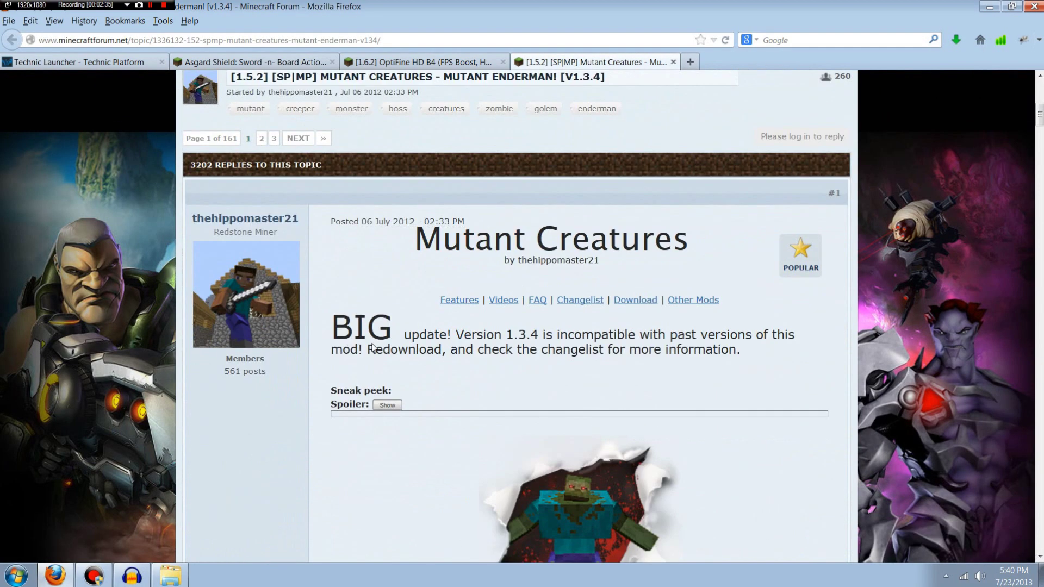
pyautogui.scroll(-12, 380, 348)
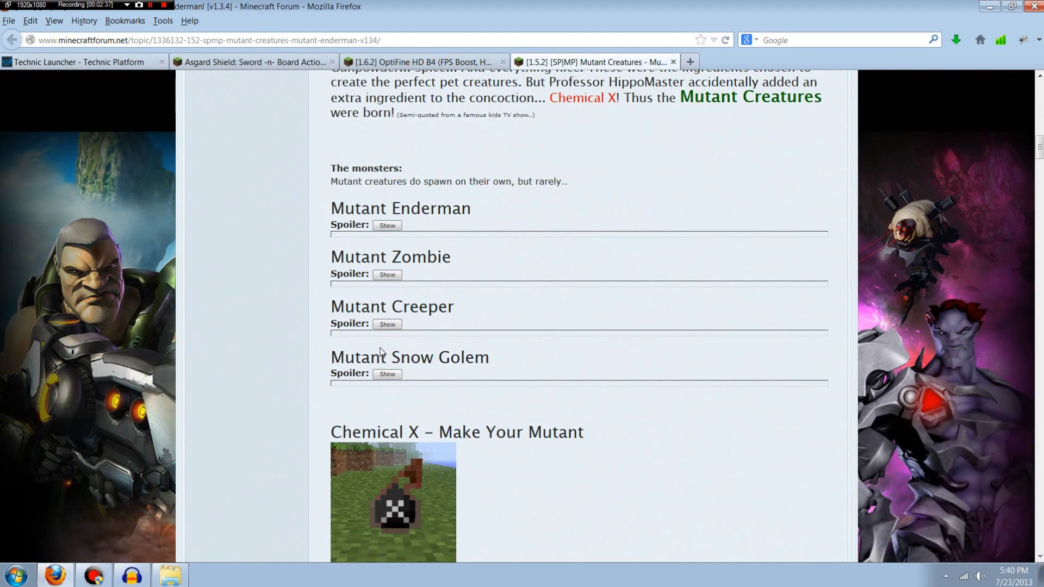
pyautogui.scroll(-16, 381, 351)
pyautogui.scroll(-8, 381, 351)
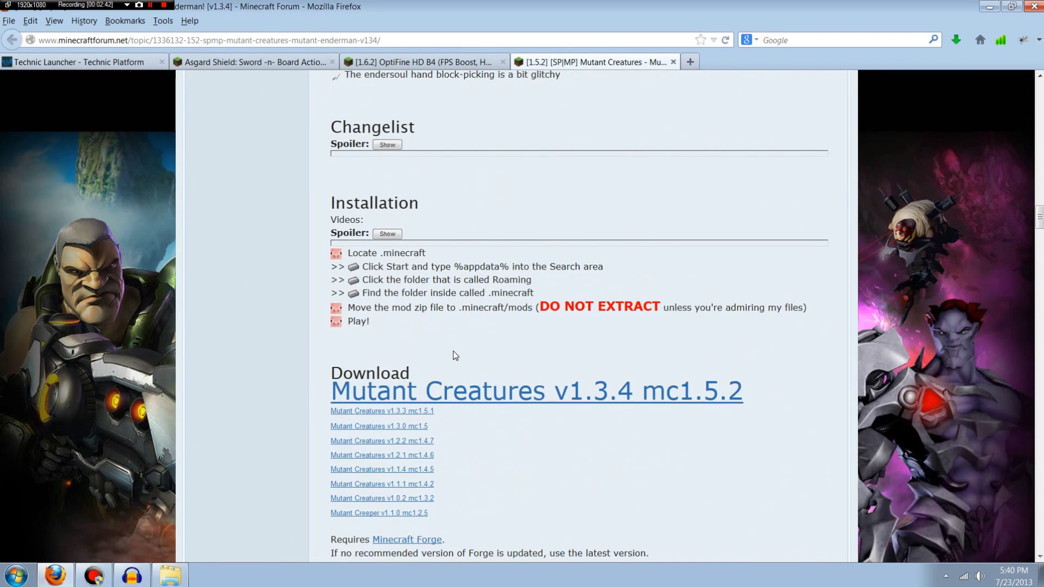
pyautogui.click(560, 394)
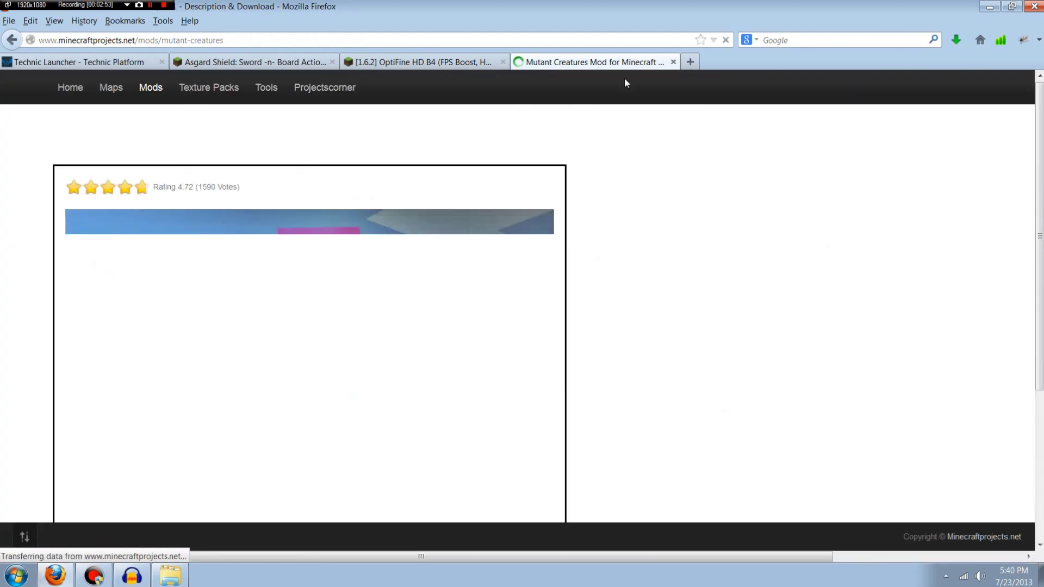
pyautogui.scroll(-5, 699, 238)
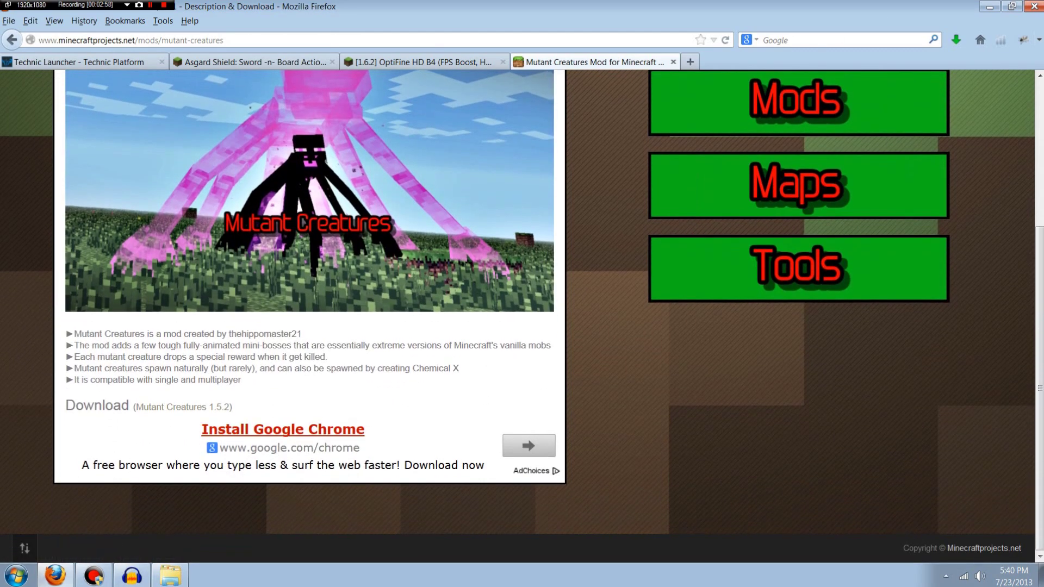
pyautogui.click(162, 413)
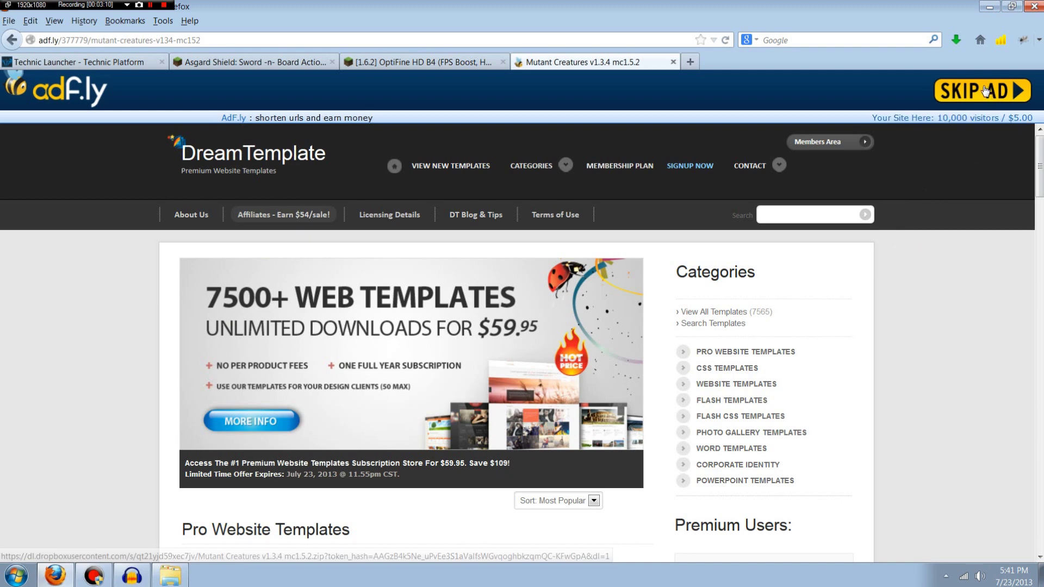
pyautogui.click(986, 90)
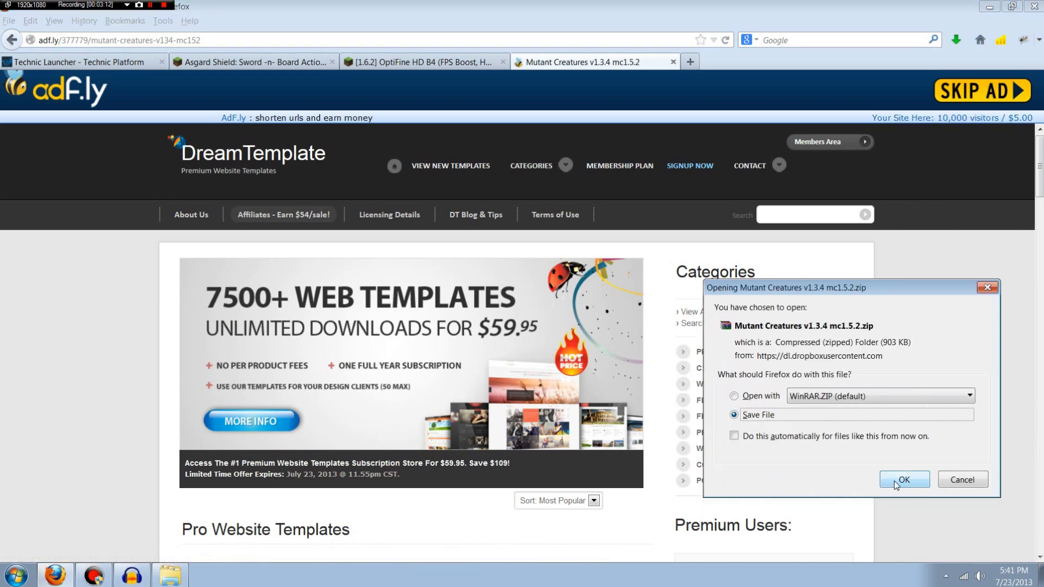
pyautogui.click(895, 484)
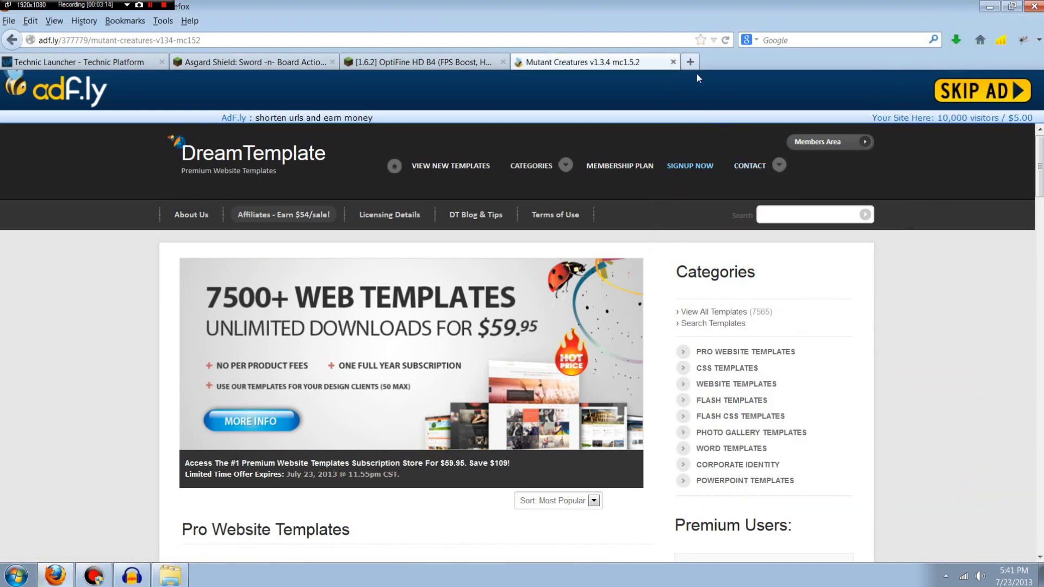
pyautogui.click(673, 62)
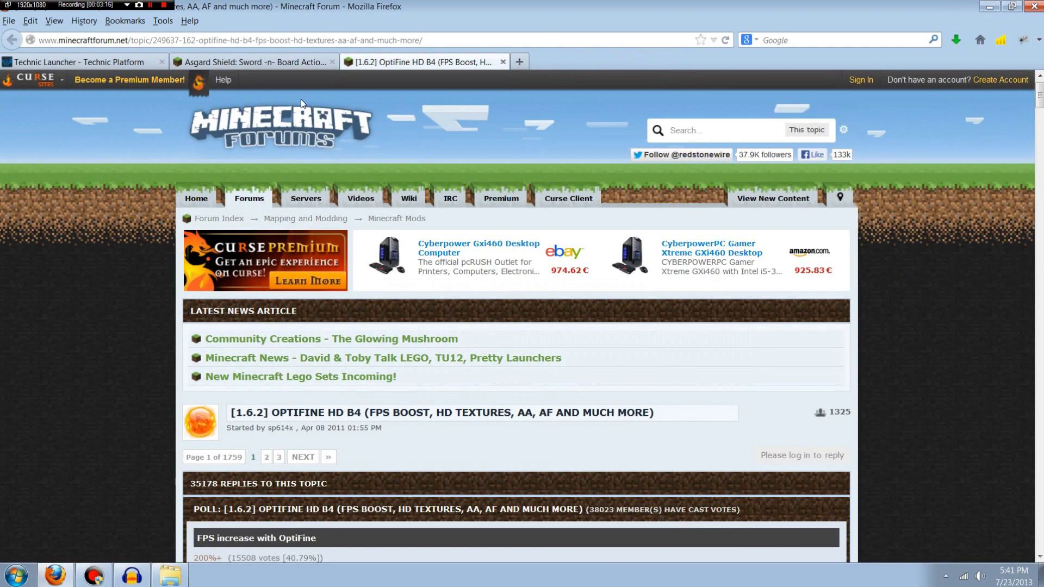
# Step: Copy the newly downloaded Mutant Creatures and Twilight Forest zip files from the Downloads folder
pyautogui.click(167, 578)
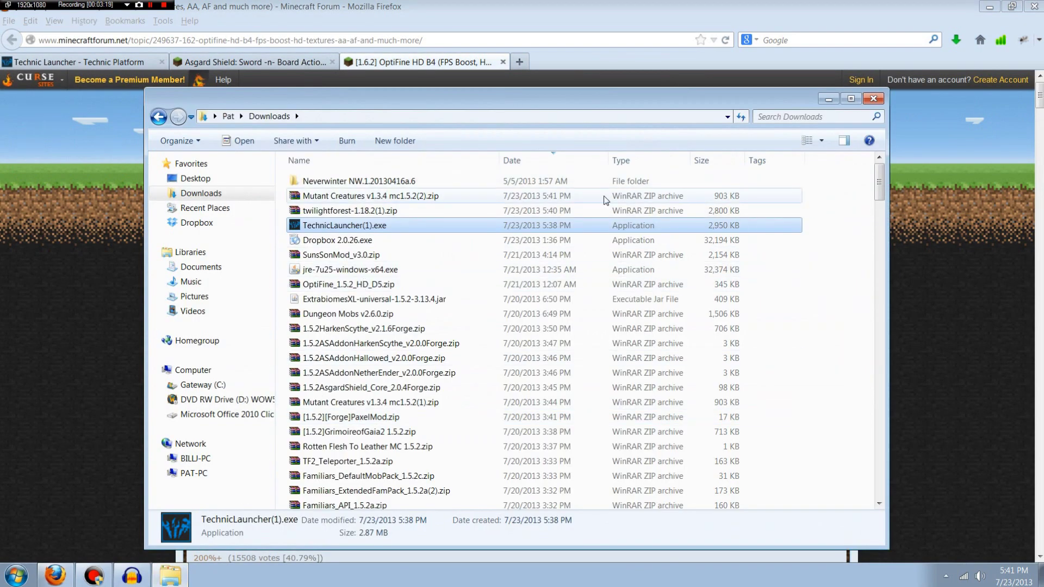
pyautogui.moveTo(827, 212); pyautogui.dragTo(396, 199)
pyautogui.rightClick(396, 200)
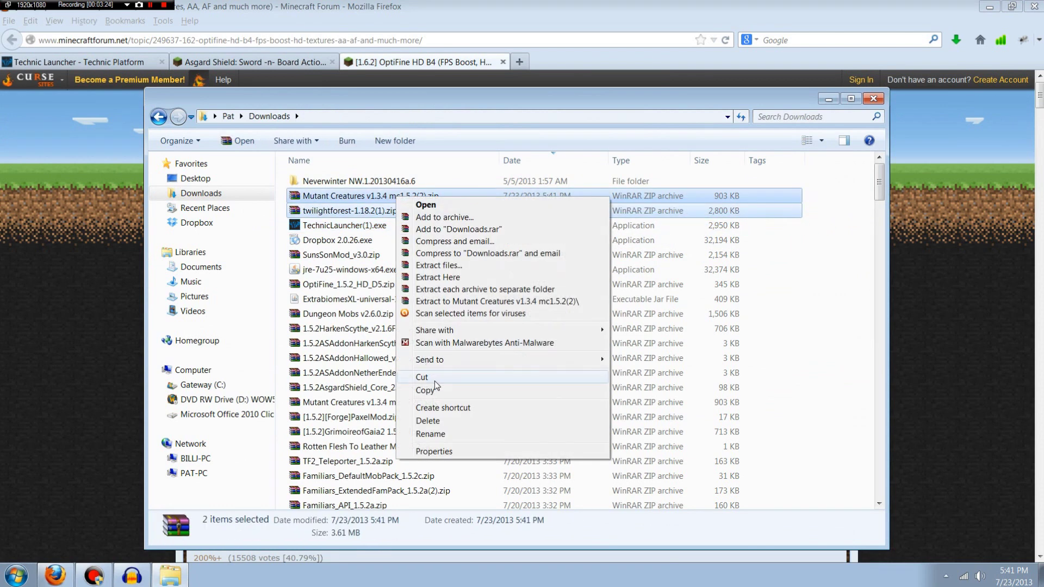
pyautogui.click(435, 390)
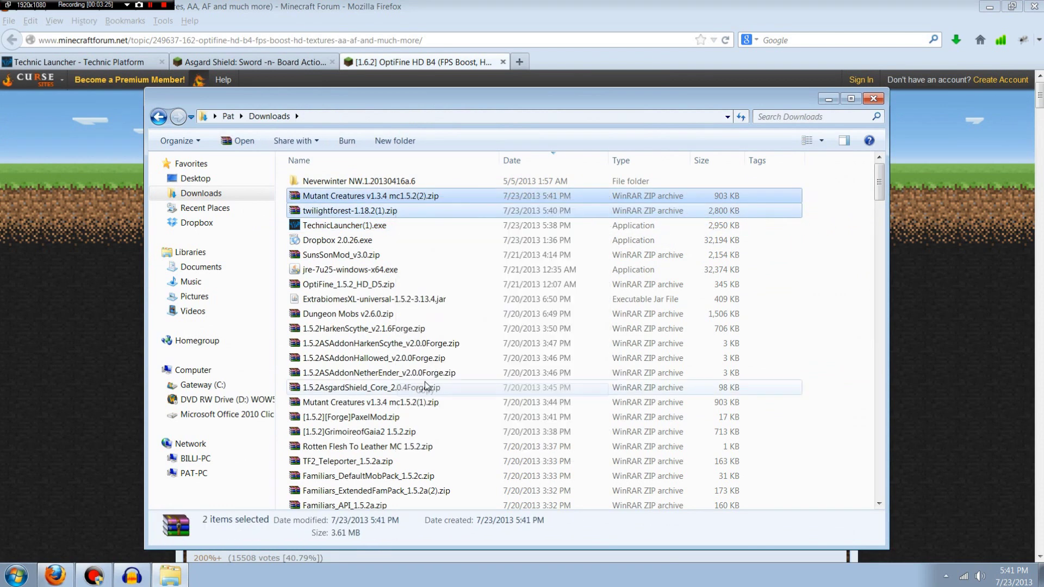
# Step: Find the Roaming folder with %appdata% and open its .technic folder
pyautogui.click(21, 578)
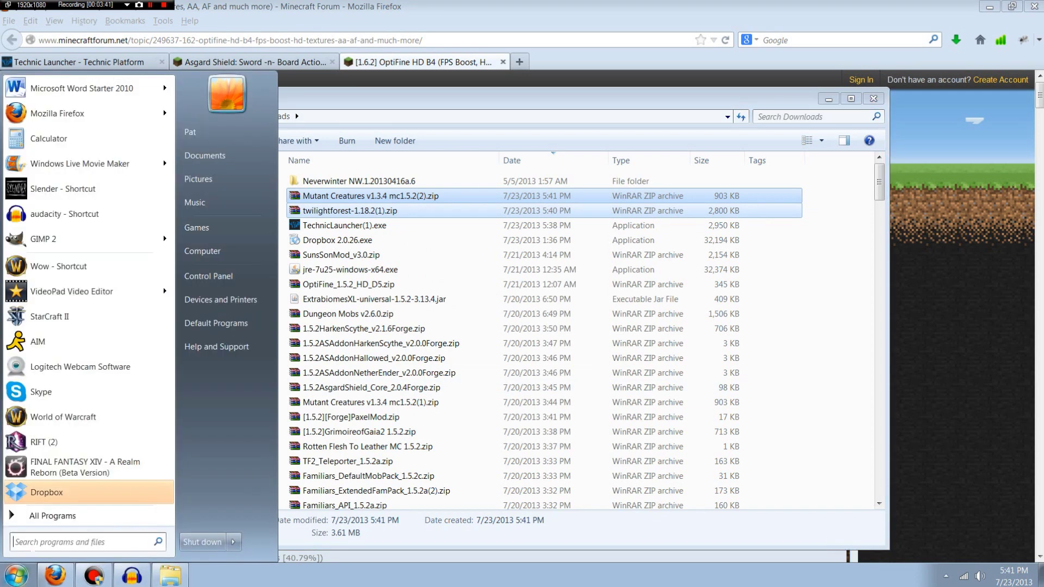
pyautogui.write('%app')
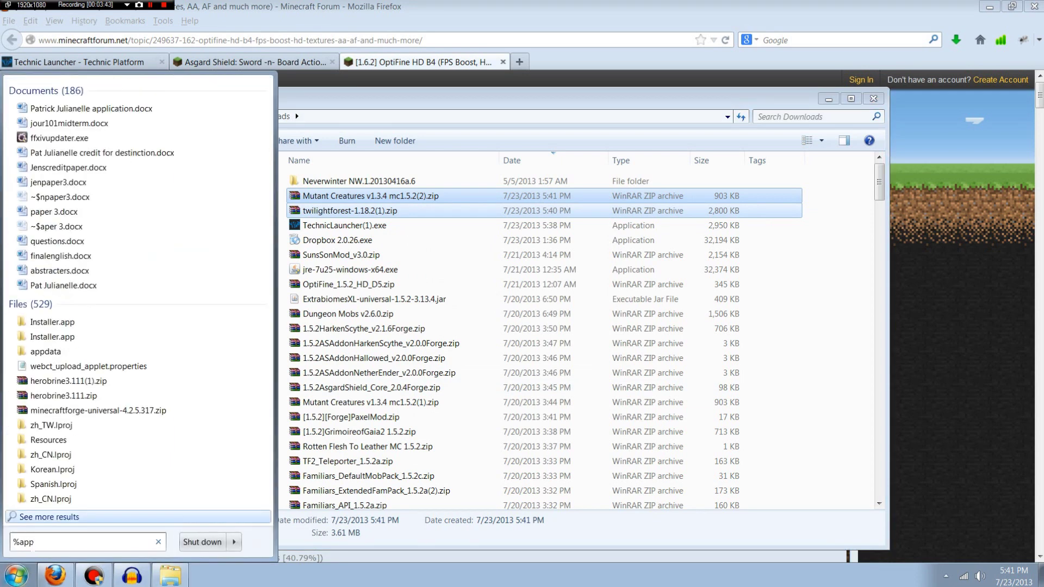
pyautogui.write('data%')
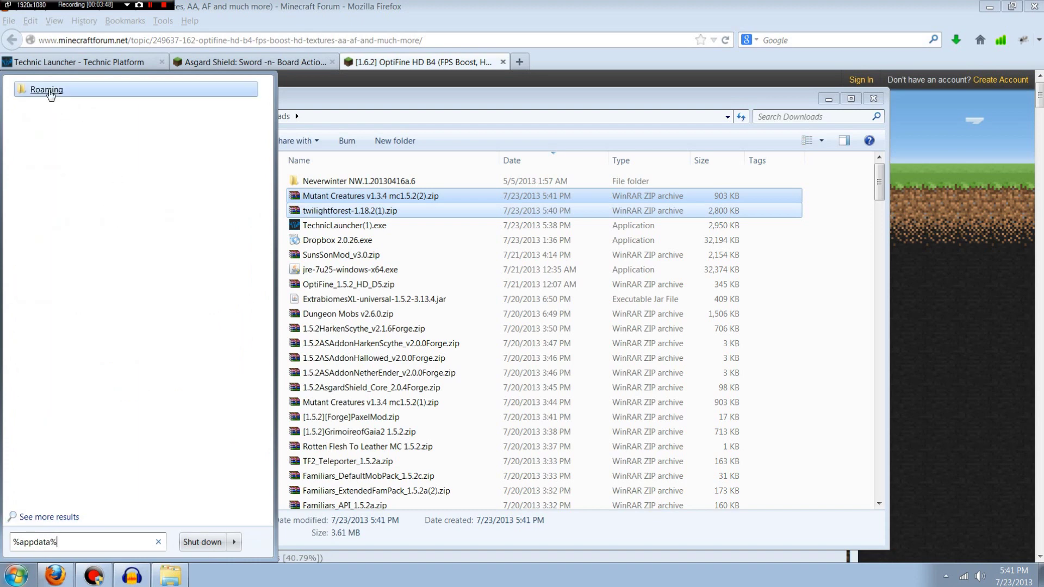
pyautogui.click(47, 90)
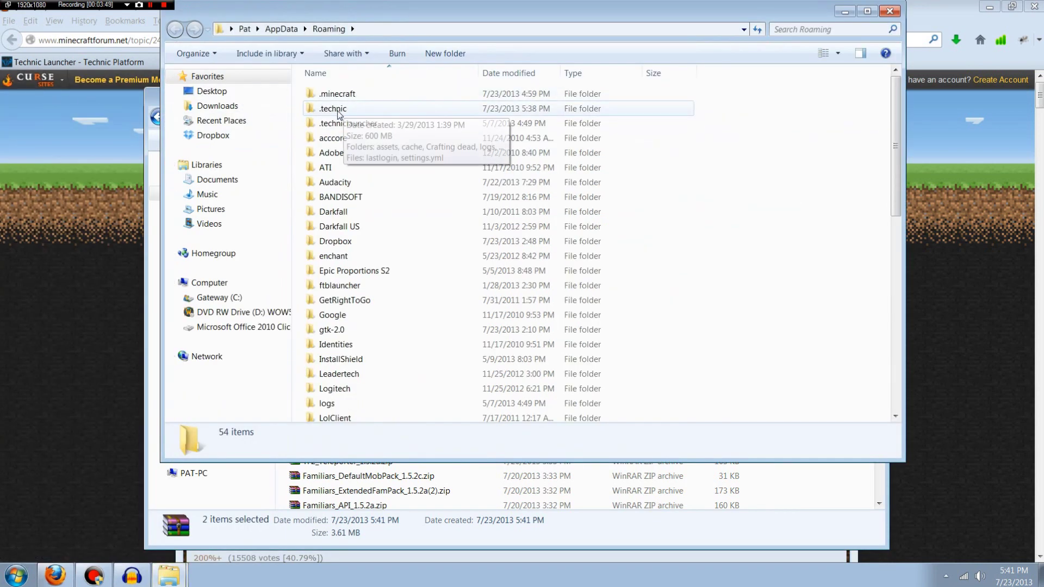
pyautogui.doubleClick(336, 110)
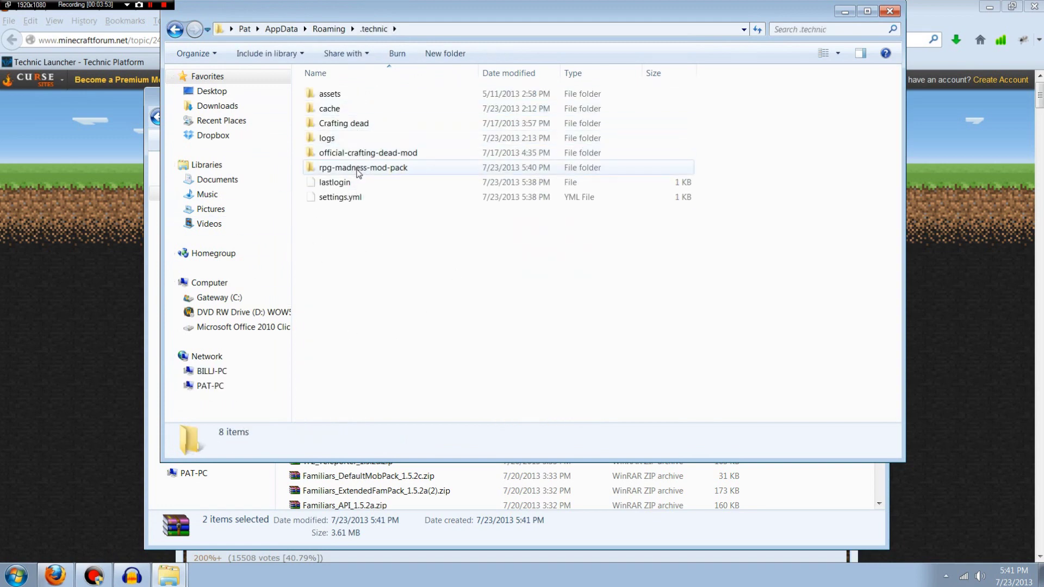
# Step: Paste the copied Mutant Creatures and Twilight Forest zip files into the mods folder of rpg-madness-mod-pack
pyautogui.doubleClick(359, 169)
pyautogui.moveTo(543, 25); pyautogui.dragTo(714, 62)
pyautogui.doubleClick(506, 222)
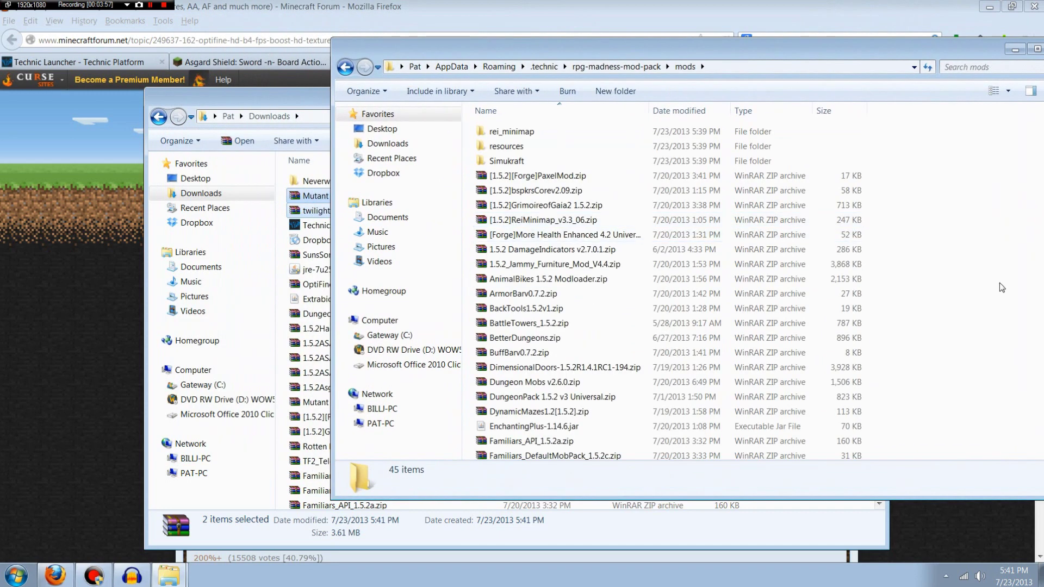
pyautogui.rightClick(976, 234)
pyautogui.click(932, 329)
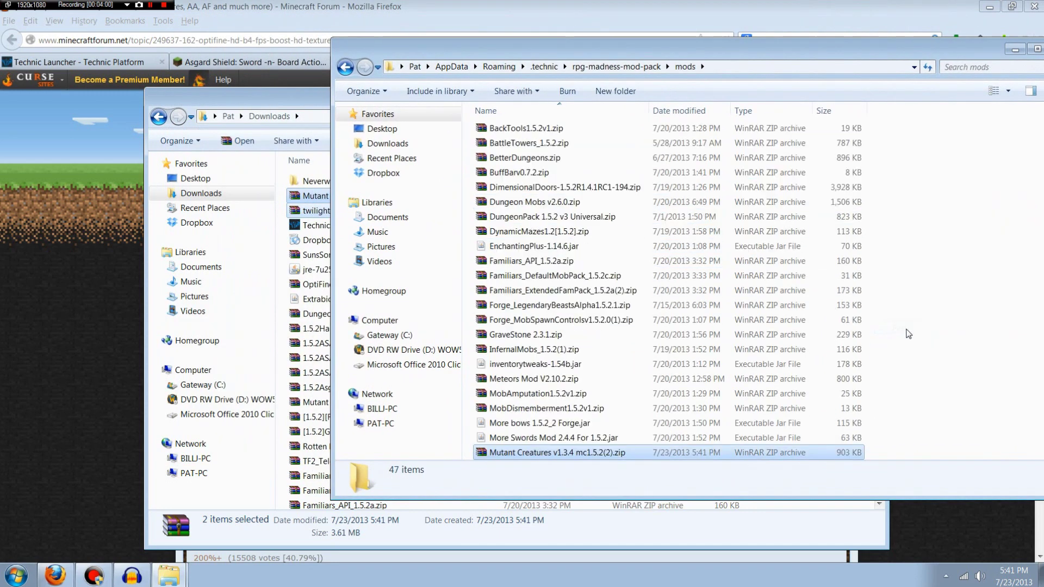
pyautogui.scroll(5, 845, 326)
pyautogui.scroll(-8, 811, 315)
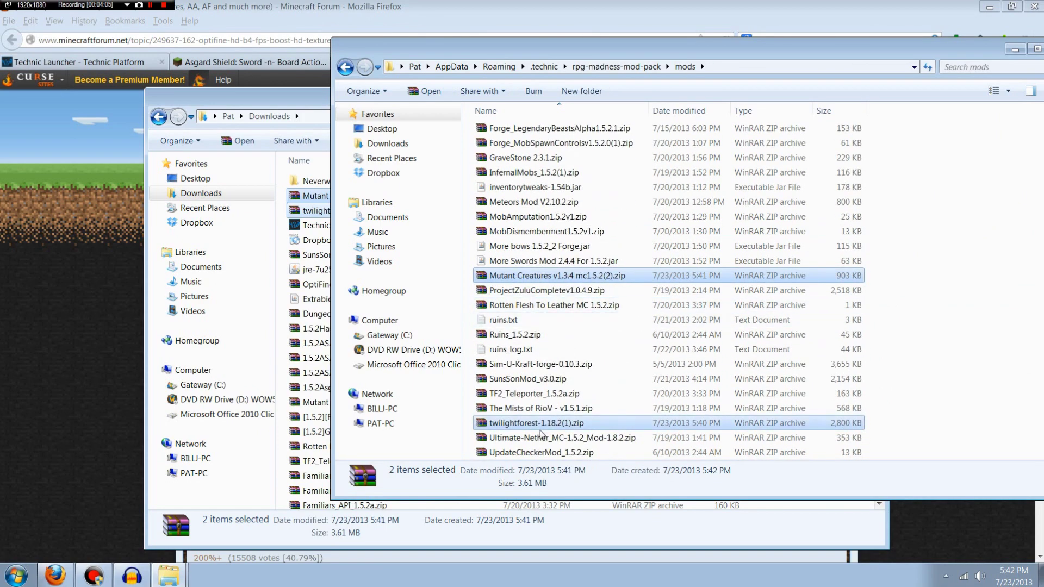
pyautogui.moveTo(820, 51); pyautogui.dragTo(667, 79)
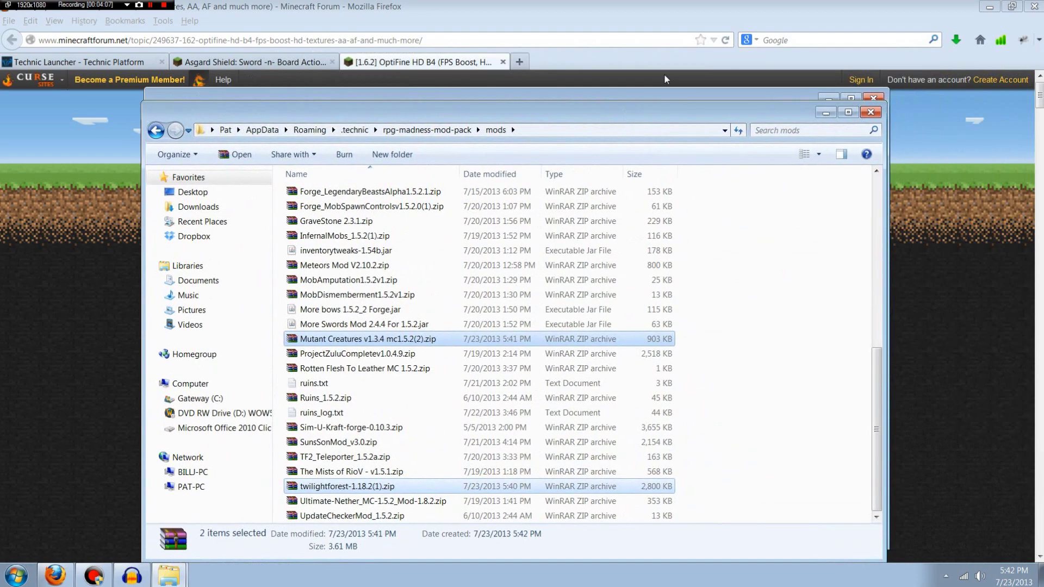
# Step: From the Asgard Shield forum thread, open the 1.5.2 download links for Core v2.0.4, Nether-Ender v2.0.0 and Hallowed v2.0.0 in separate tabs
pyautogui.click(751, 19)
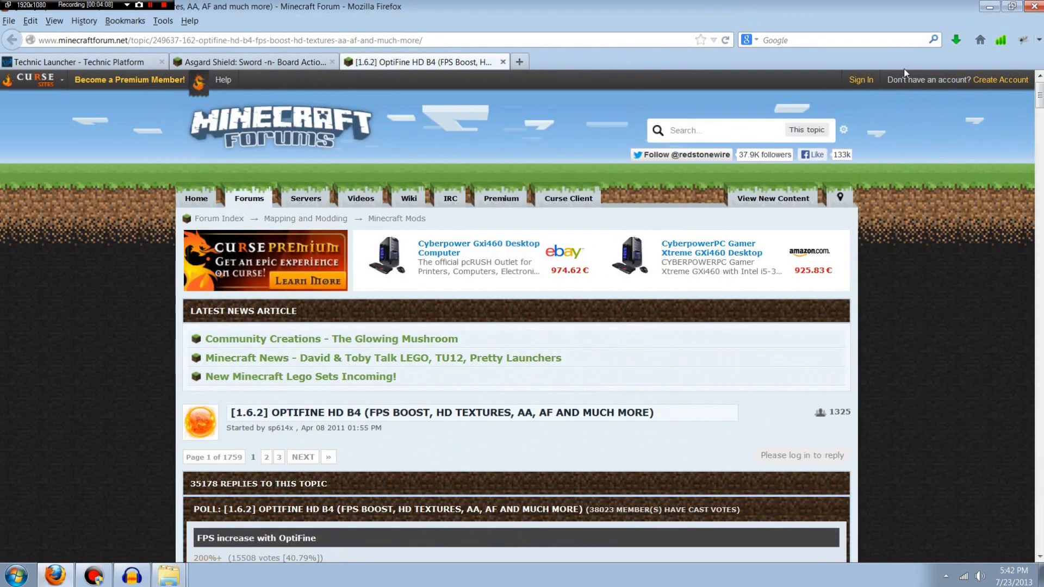
pyautogui.click(284, 63)
pyautogui.scroll(-10, 321, 152)
pyautogui.scroll(-15, 310, 152)
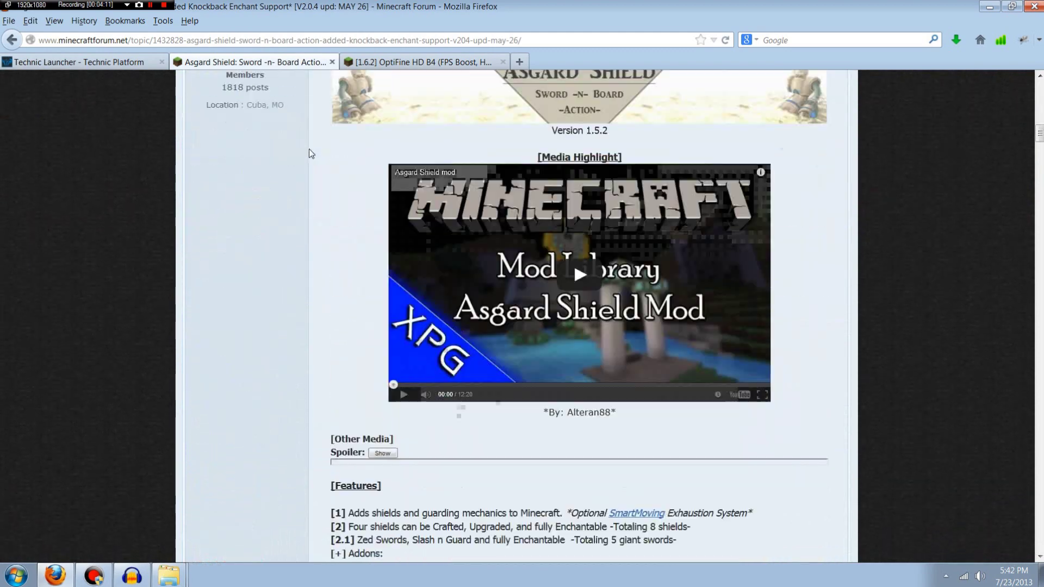
pyautogui.scroll(-5, 308, 150)
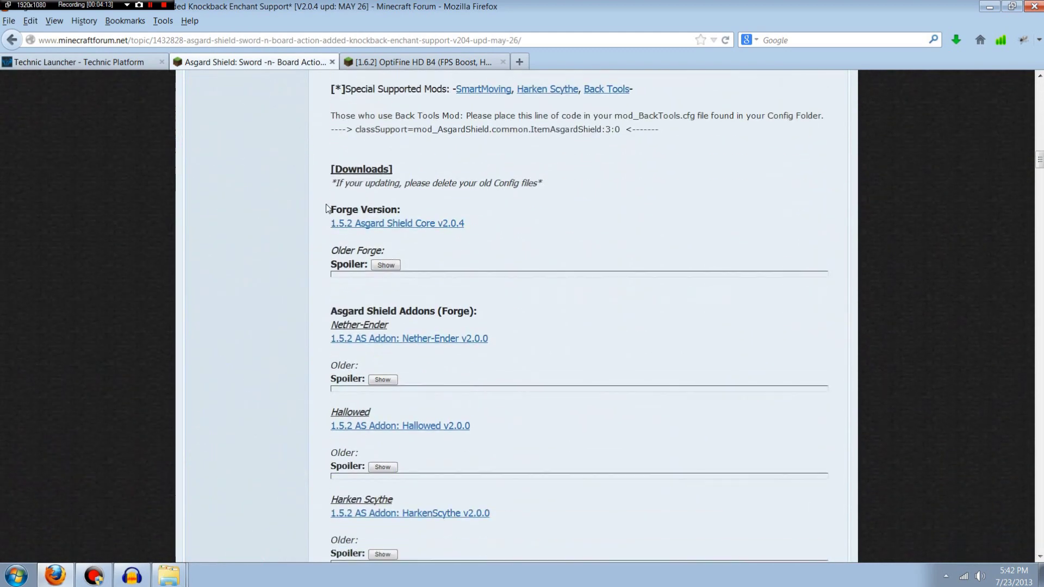
pyautogui.rightClick(400, 225)
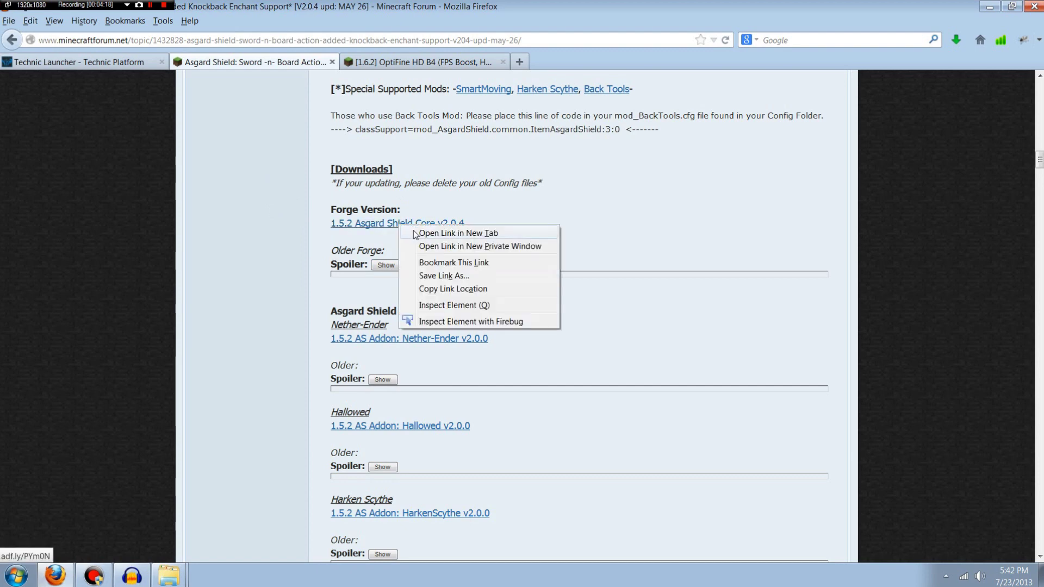
pyautogui.click(415, 234)
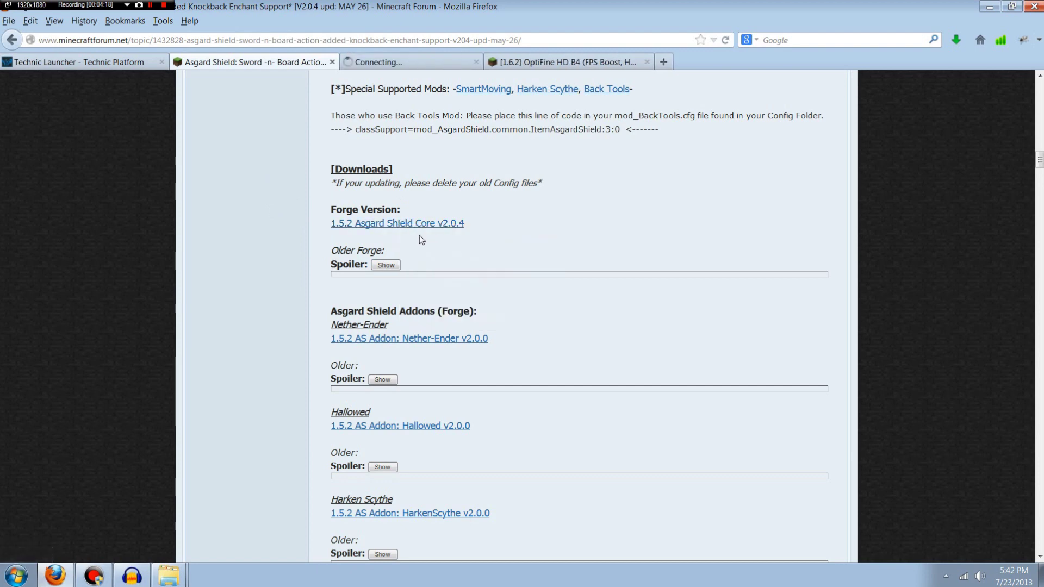
pyautogui.rightClick(420, 340)
pyautogui.click(436, 347)
pyautogui.rightClick(427, 428)
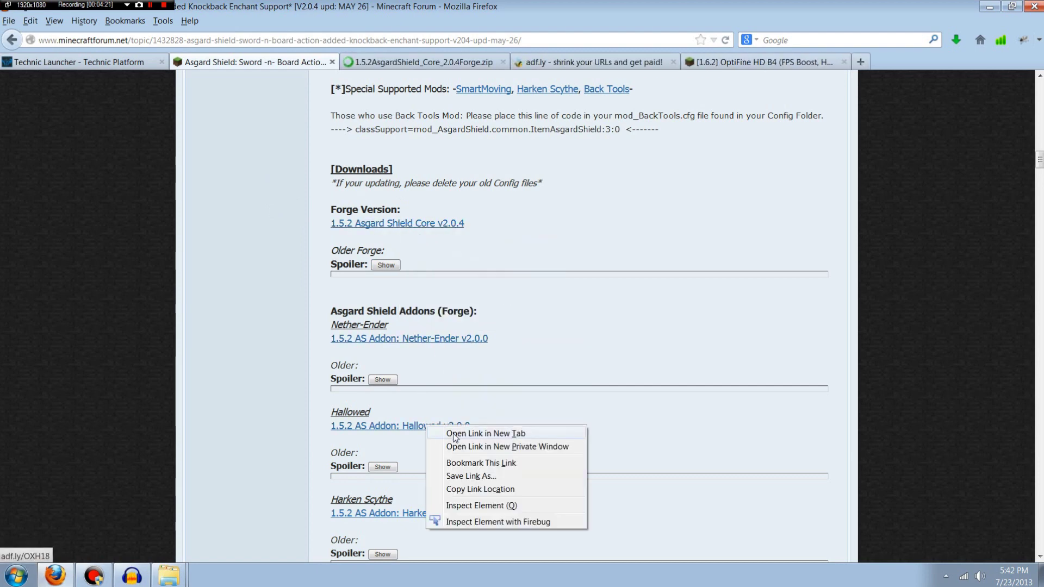
pyautogui.click(443, 435)
# Step: Skip the ad for Asgard Shield Core v2.0.4, download and save its zip file, and close the download page
pyautogui.click(713, 62)
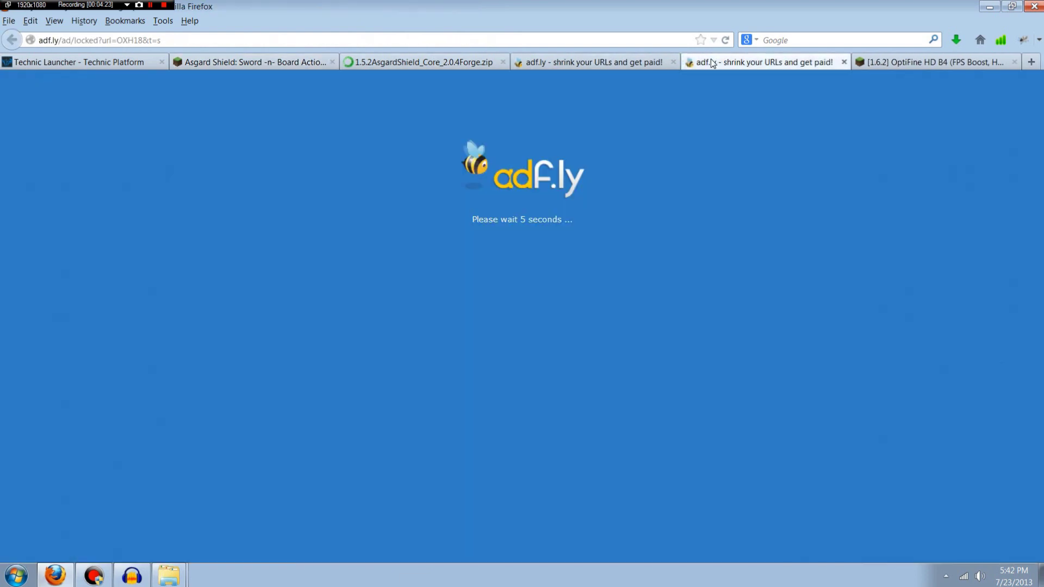
pyautogui.click(575, 63)
pyautogui.click(458, 62)
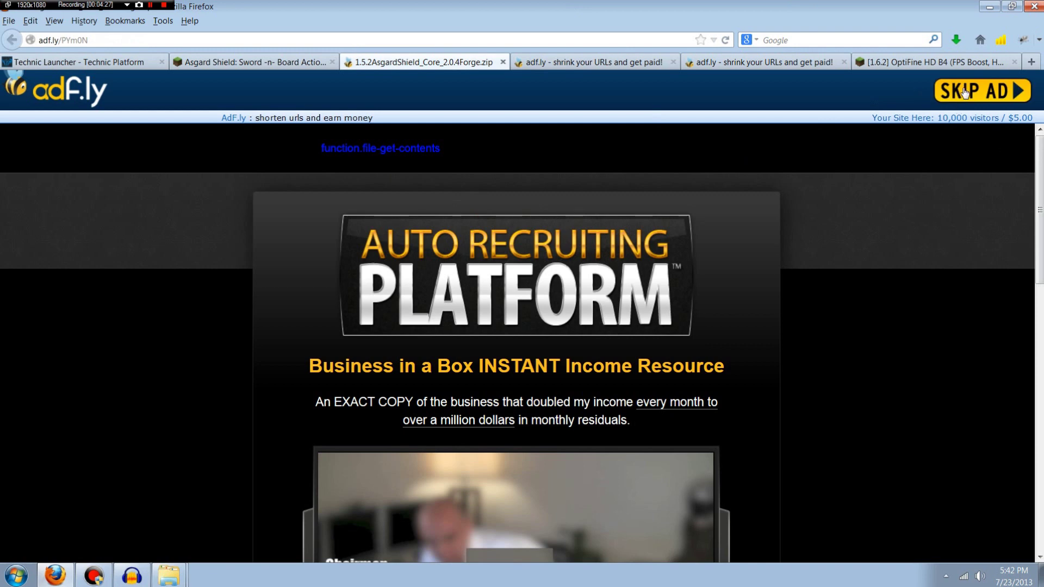
pyautogui.click(979, 91)
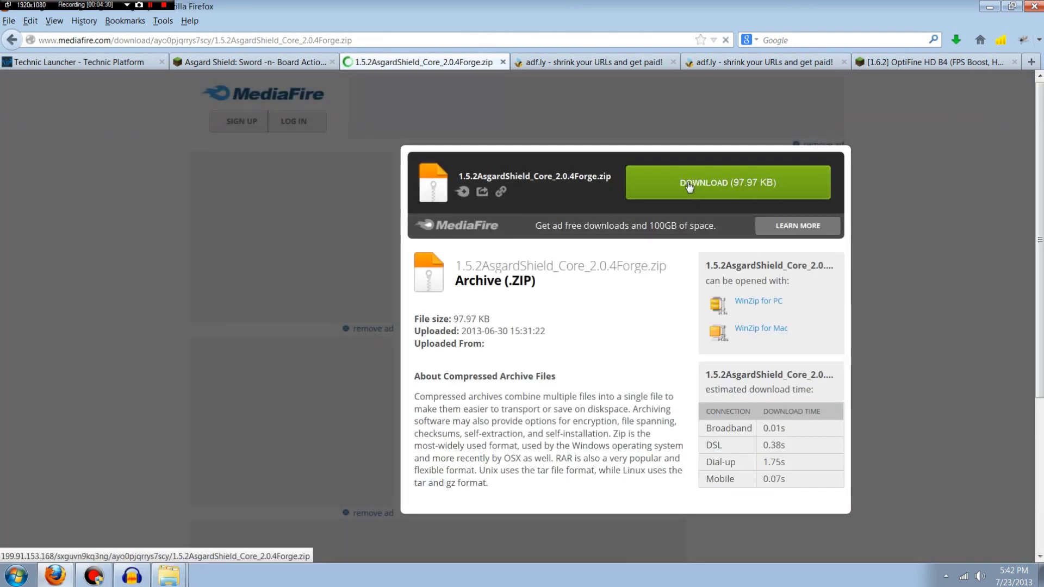
pyautogui.click(689, 183)
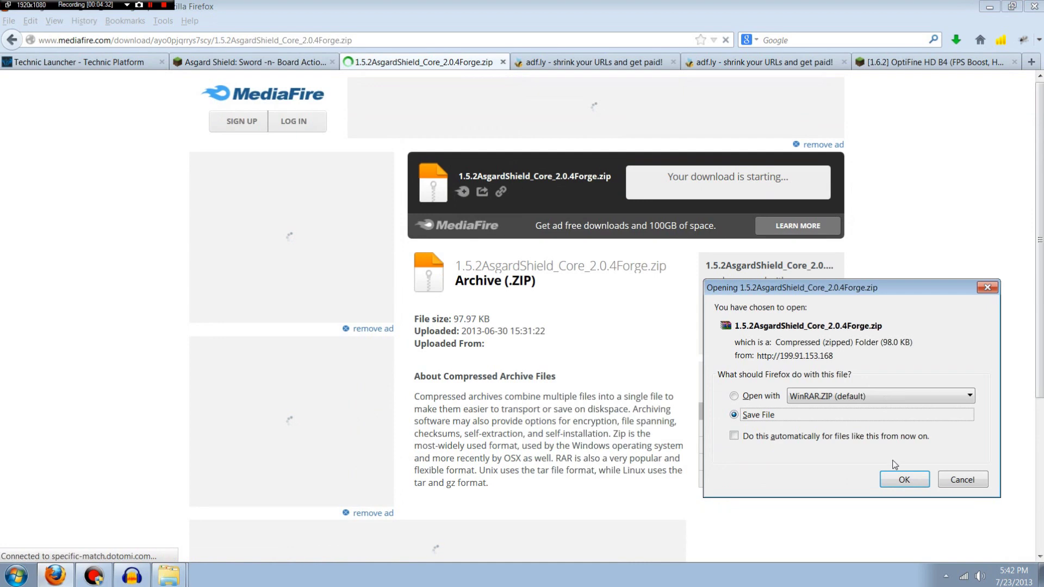
pyautogui.click(904, 480)
pyautogui.hotkey('ctrl', 'w')
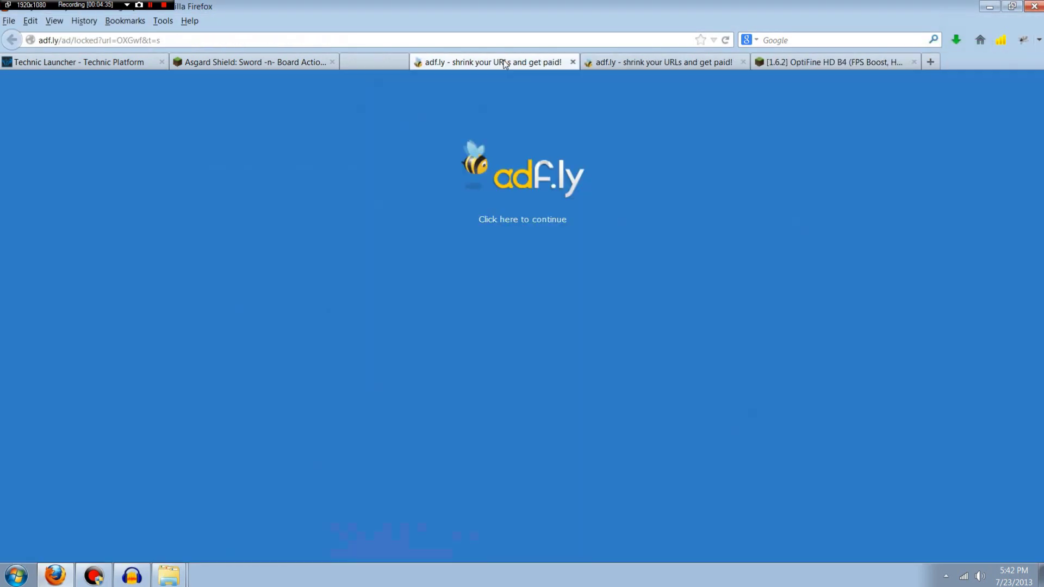
# Step: Continue past the ad to download and save the Nether-Ender v2.0.0 addon zip, and close the extra download window
pyautogui.click(492, 219)
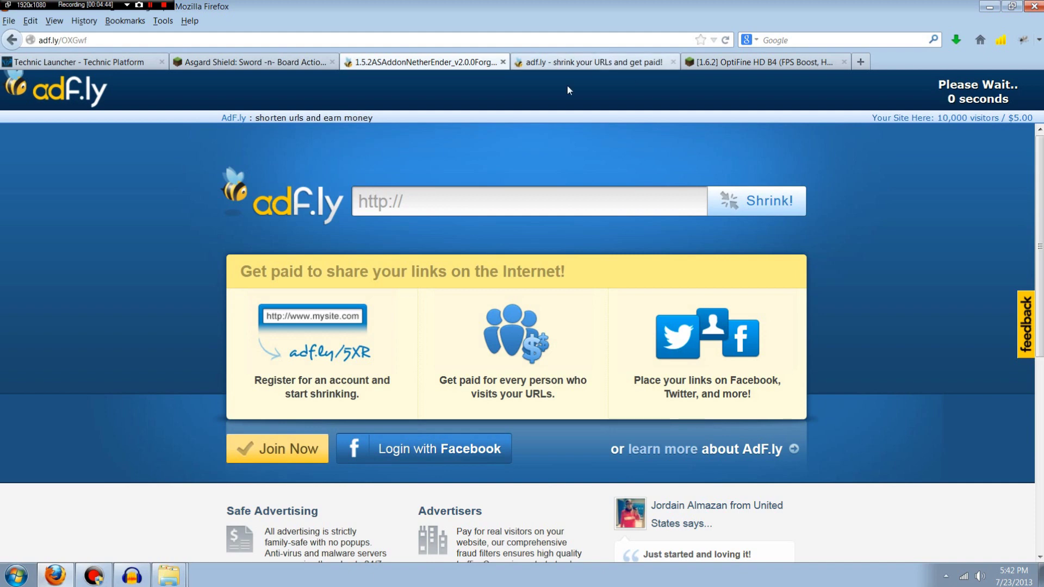
pyautogui.click(972, 99)
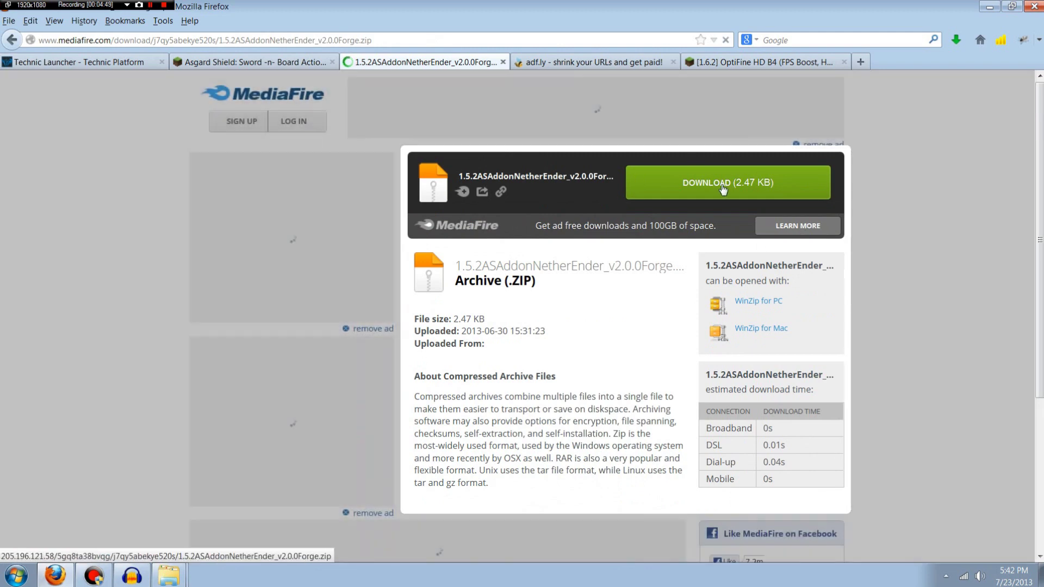
pyautogui.click(723, 185)
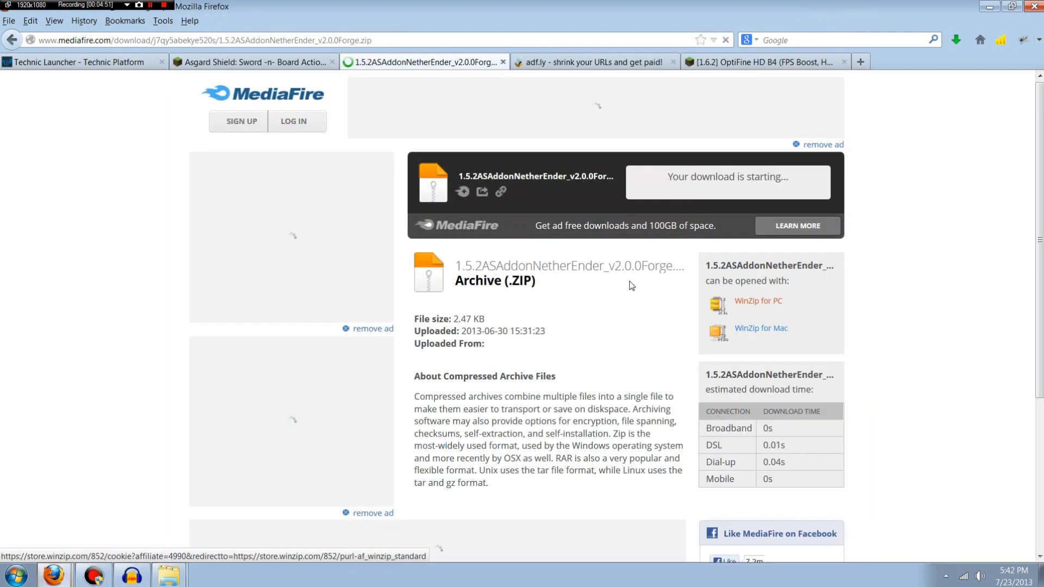
pyautogui.click(913, 480)
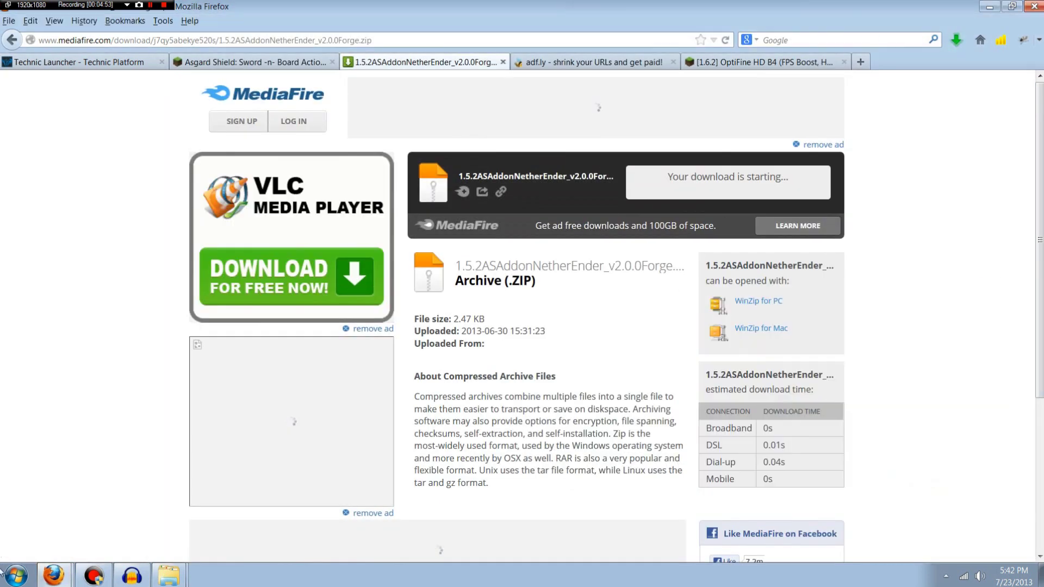
pyautogui.moveTo(53, 575)
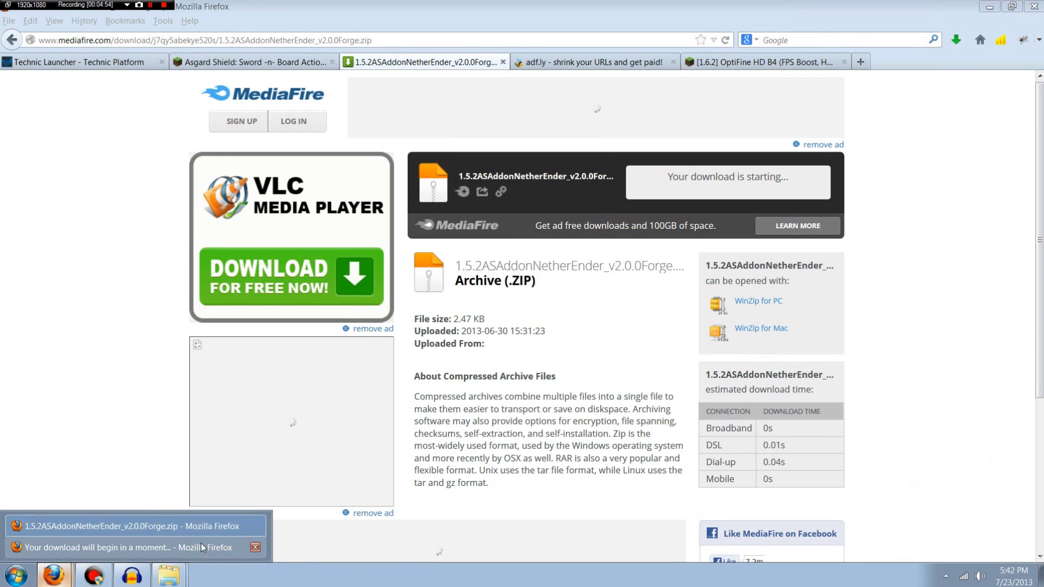
pyautogui.click(255, 548)
# Step: Continue past the ad for the Hallowed v2.0.0 addon and save its zip file
pyautogui.click(586, 63)
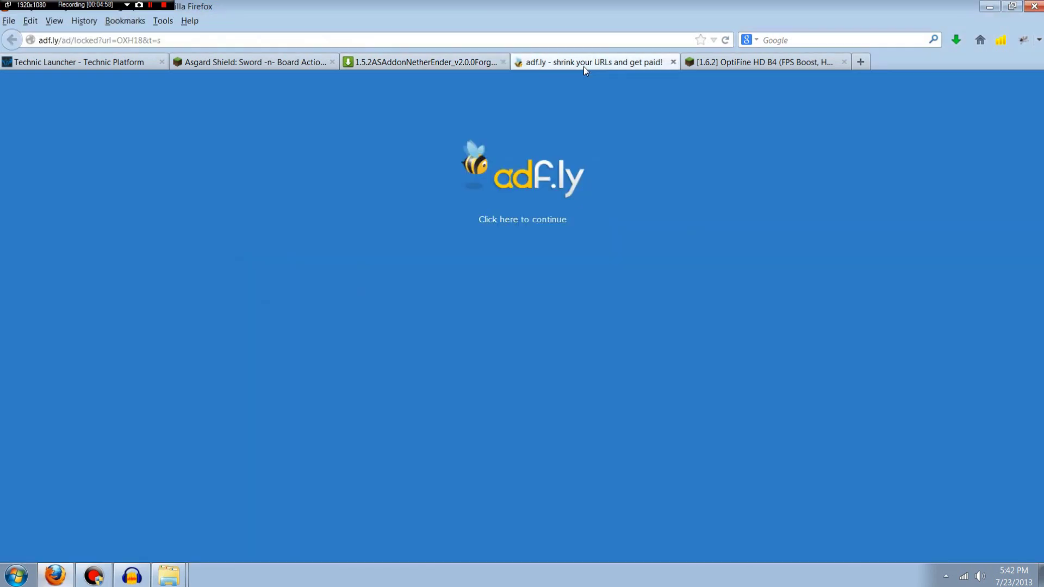
pyautogui.click(524, 220)
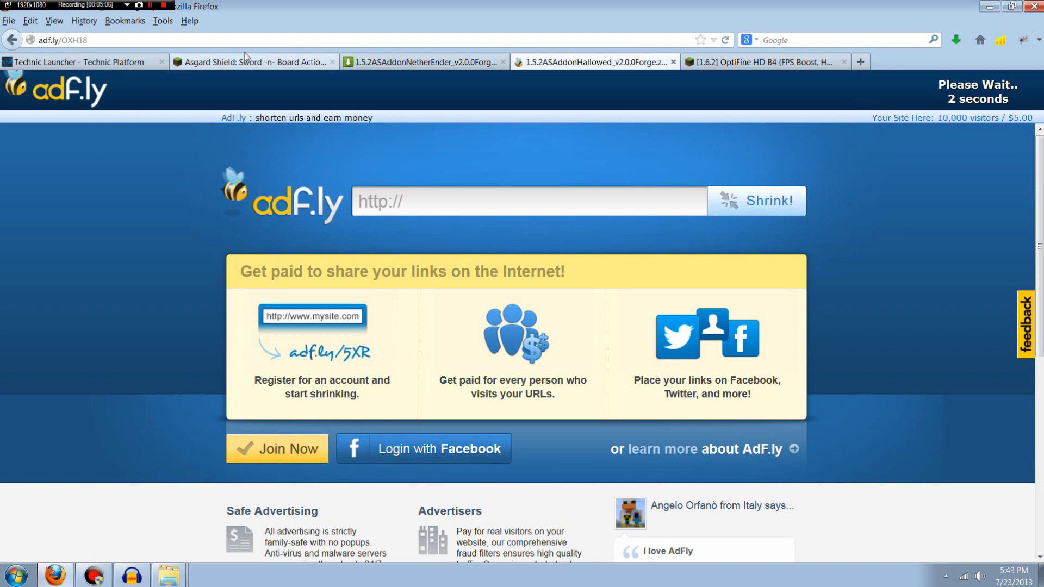
pyautogui.click(972, 98)
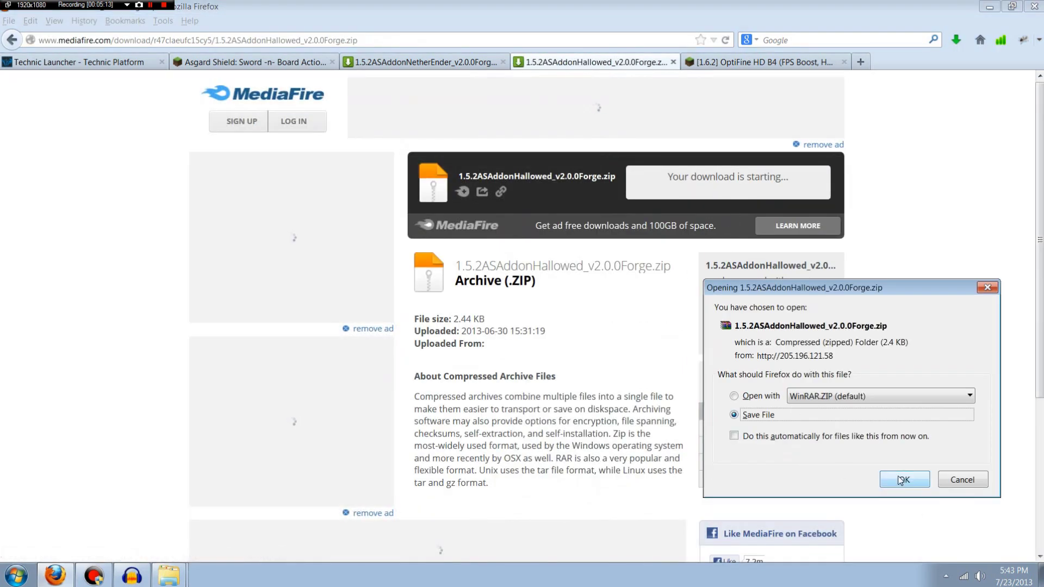
pyautogui.click(903, 478)
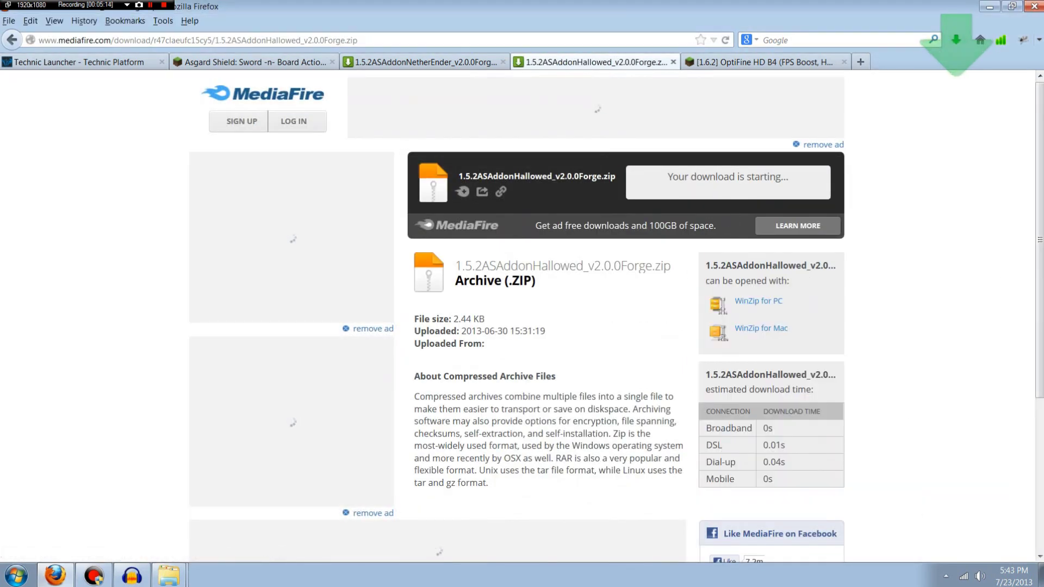
# Step: Copy the newly downloaded Asgard Shield Core, Nether-Ender and Hallowed zip files from the Downloads folder
pyautogui.click(168, 575)
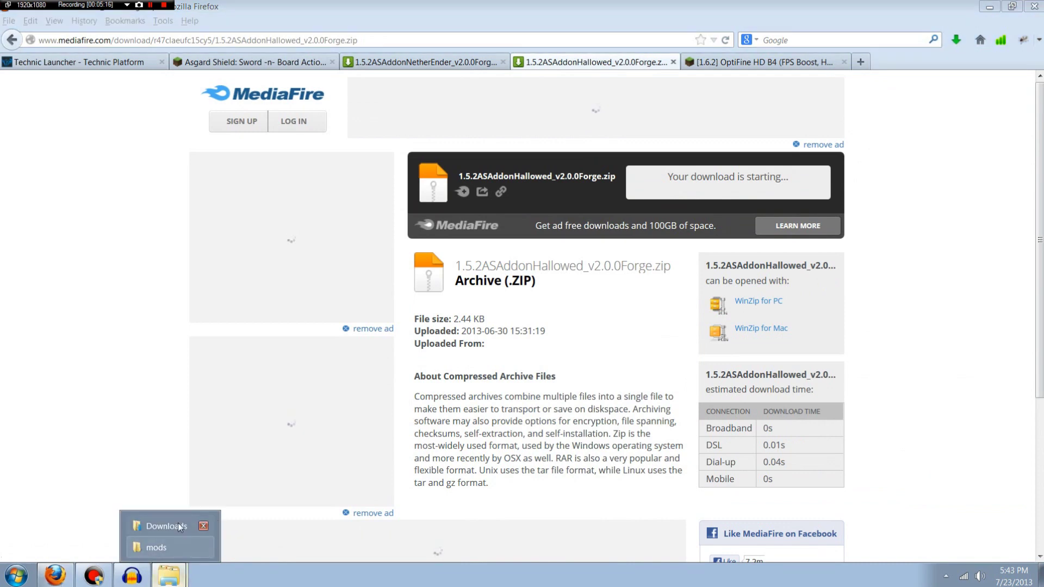
pyautogui.click(170, 524)
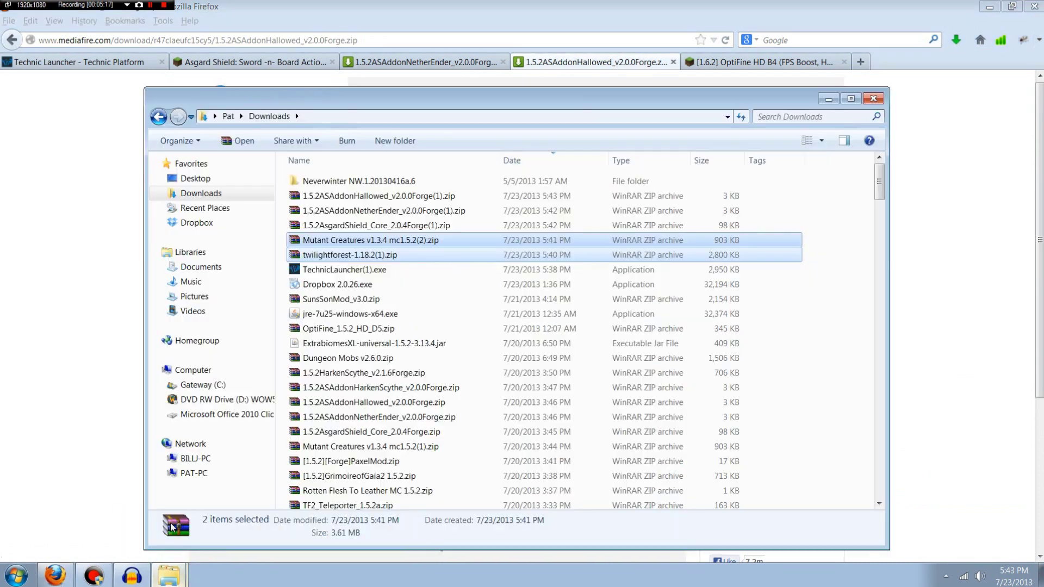
pyautogui.click(408, 225)
pyautogui.click(408, 211)
pyautogui.click(408, 196)
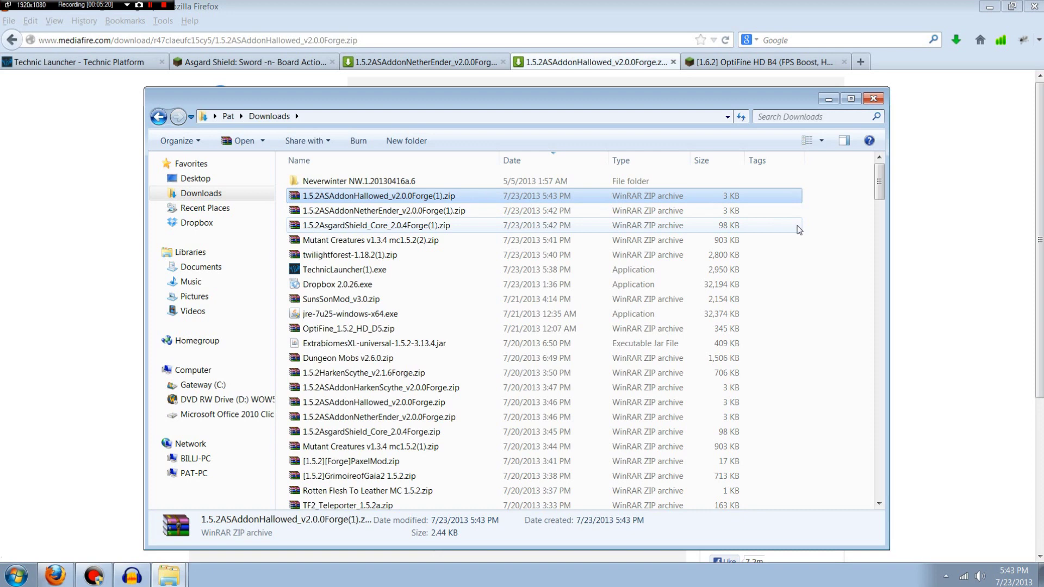
pyautogui.moveTo(779, 224); pyautogui.dragTo(450, 200)
pyautogui.rightClick(450, 200)
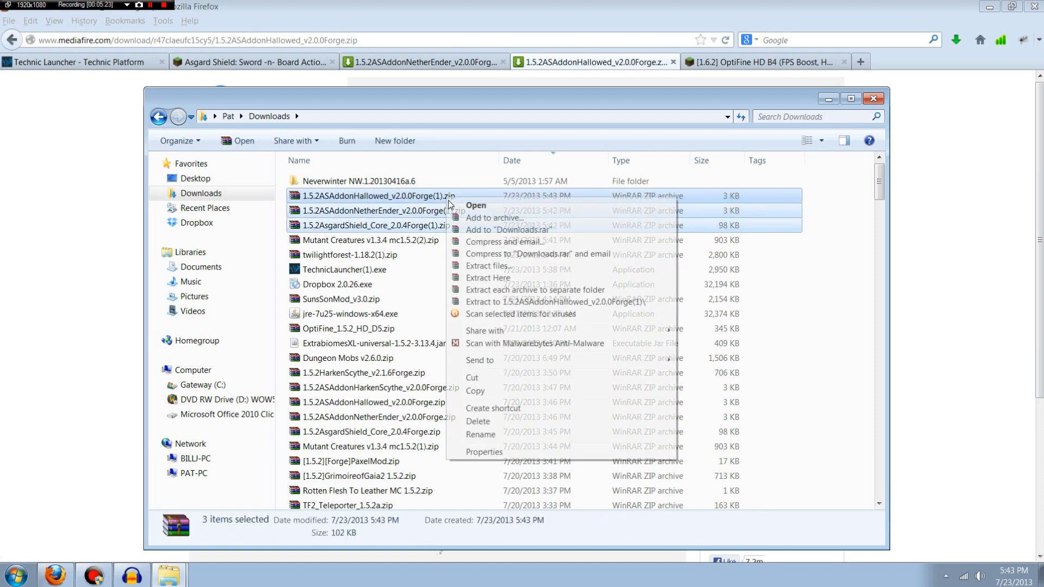
pyautogui.click(479, 394)
# Step: Paste the three copied Asgard Shield zip files into the mod pack's mods folder
pyautogui.click(170, 575)
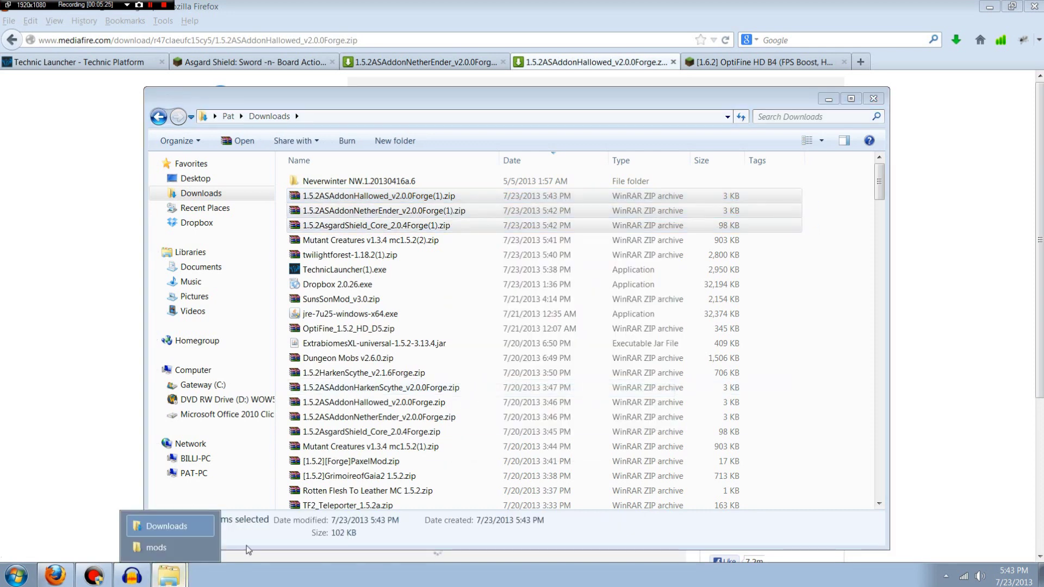
pyautogui.click(153, 547)
pyautogui.rightClick(755, 284)
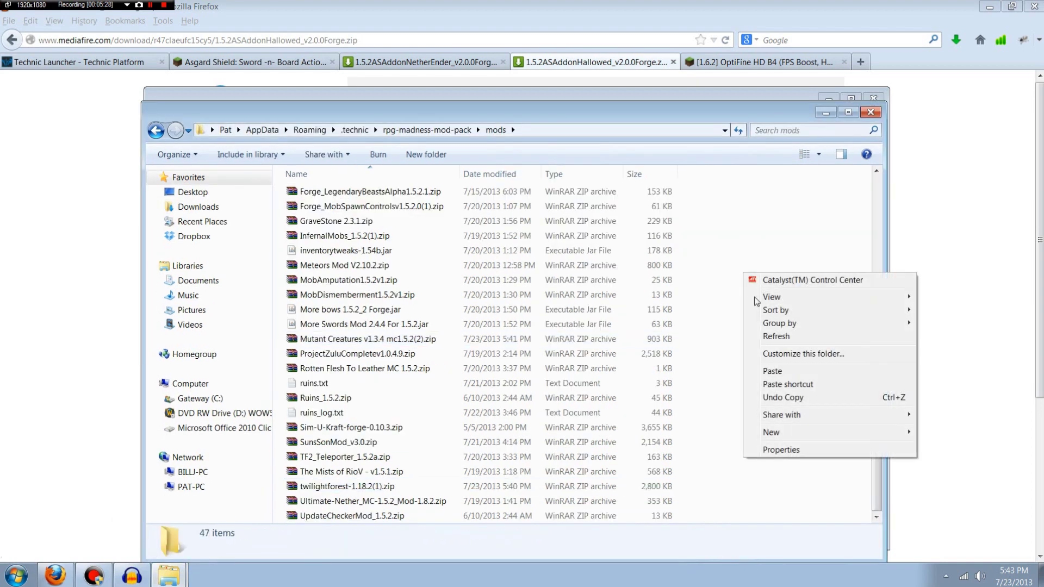
pyautogui.click(773, 371)
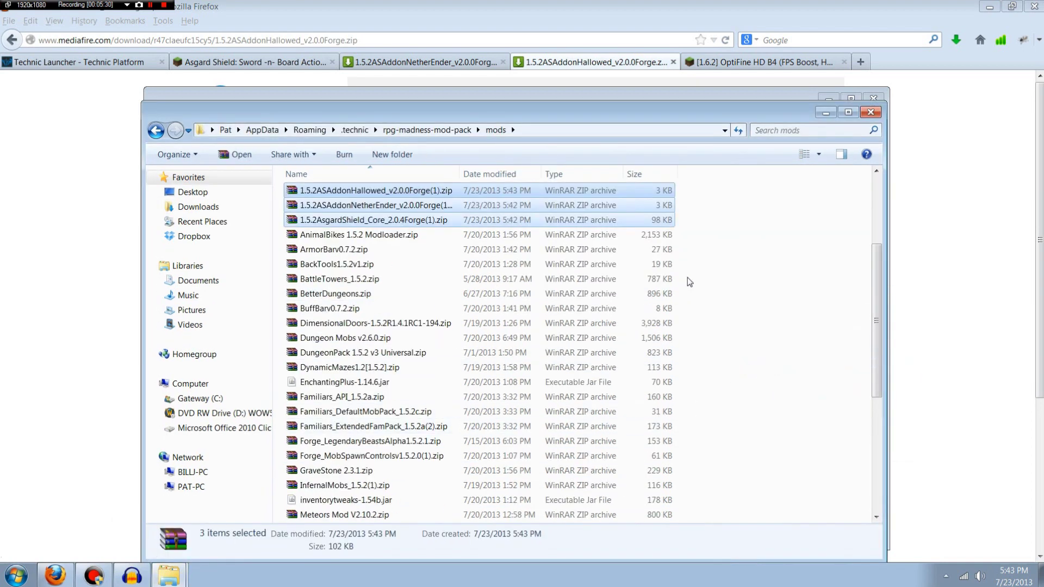
# Step: Switch to the OptiFine forum topic in Firefox and reveal the older versions of the OptiFine HD Ultra edition
pyautogui.click(755, 51)
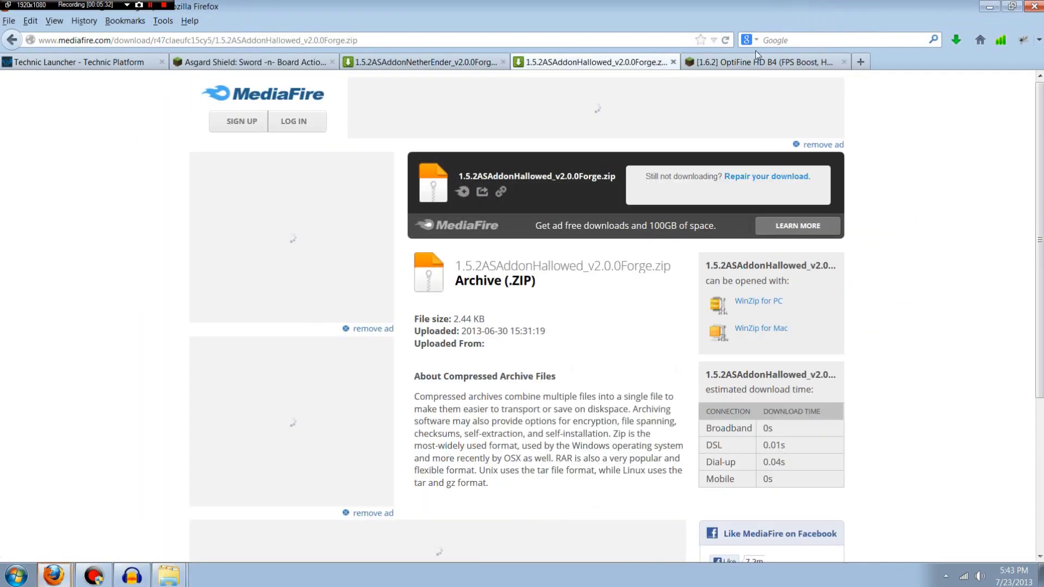
pyautogui.click(759, 62)
pyautogui.scroll(-7, 596, 340)
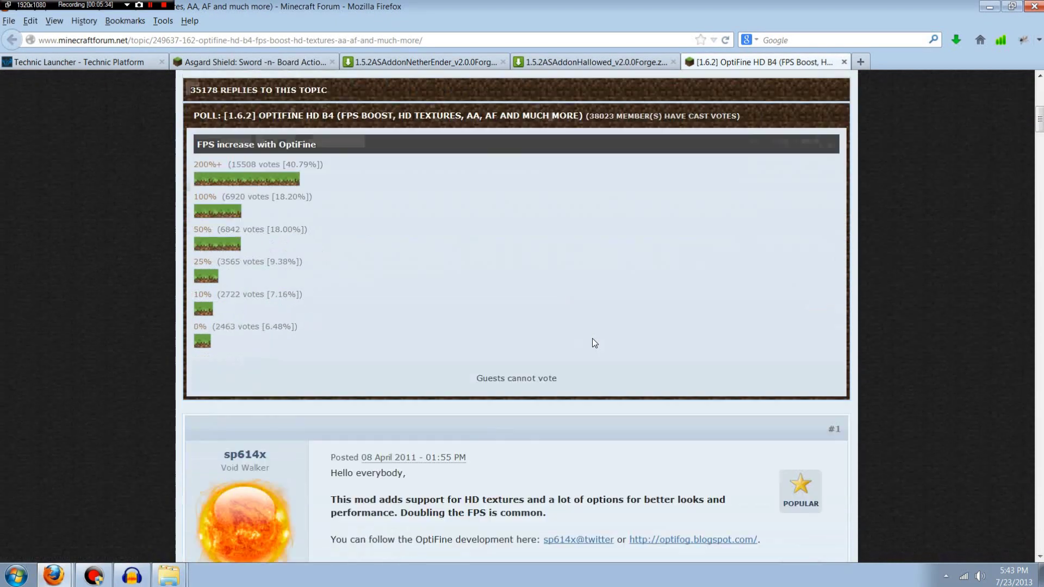
pyautogui.scroll(-5, 595, 343)
pyautogui.scroll(-8, 299, 163)
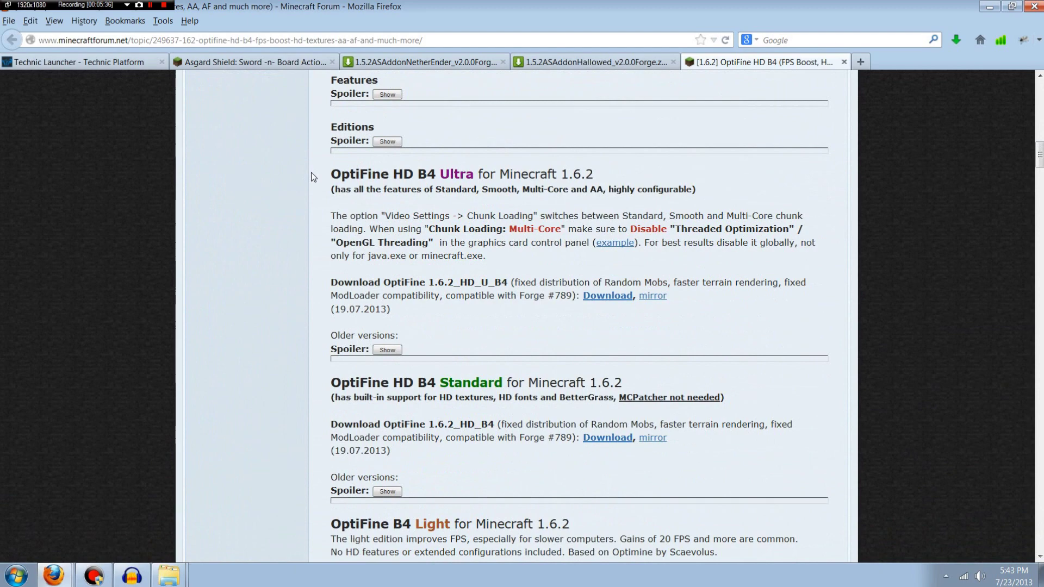
pyautogui.scroll(5, 315, 175)
pyautogui.scroll(-5, 338, 186)
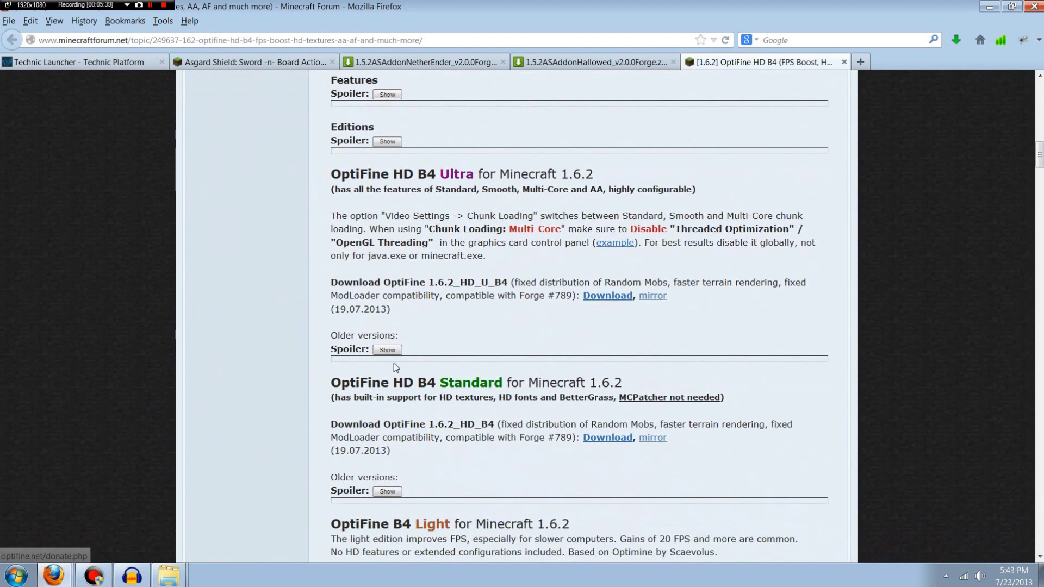
pyautogui.click(387, 351)
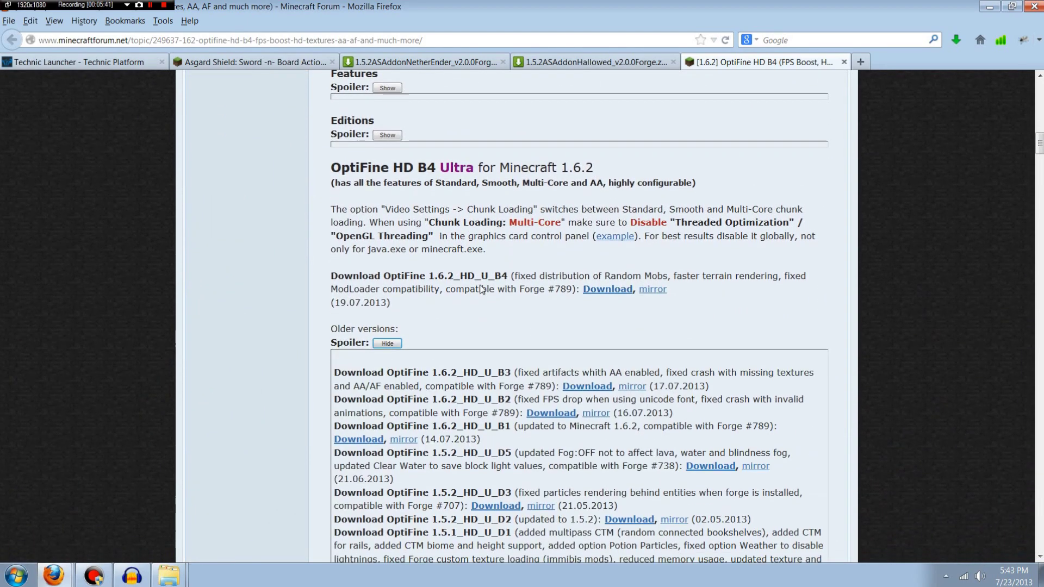
pyautogui.scroll(-3, 493, 397)
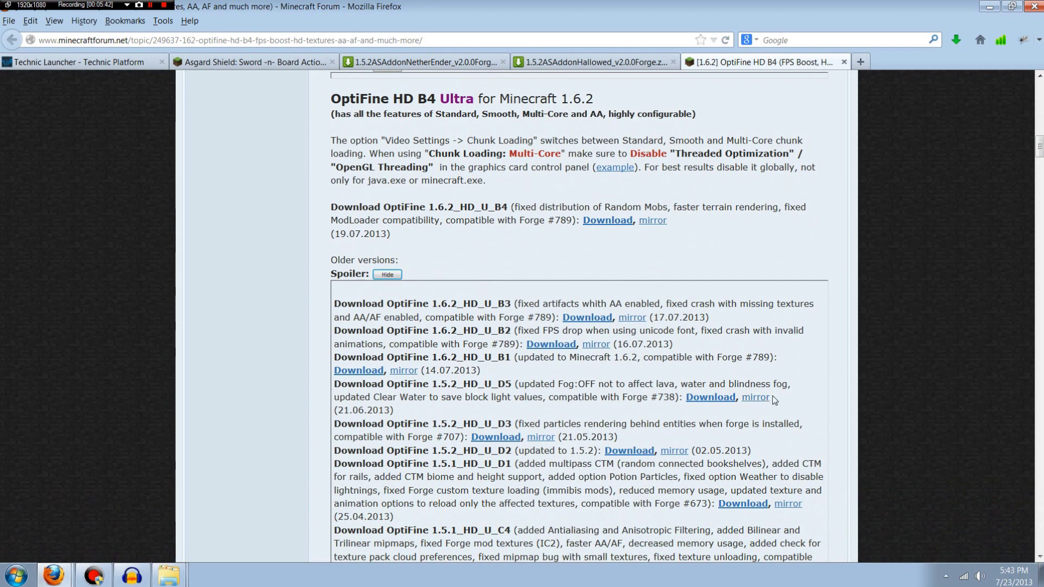
# Step: Download OptiFine 1.5.2_HD_U_D5 from the older versions, continue past the ad and save the zip file
pyautogui.click(712, 397)
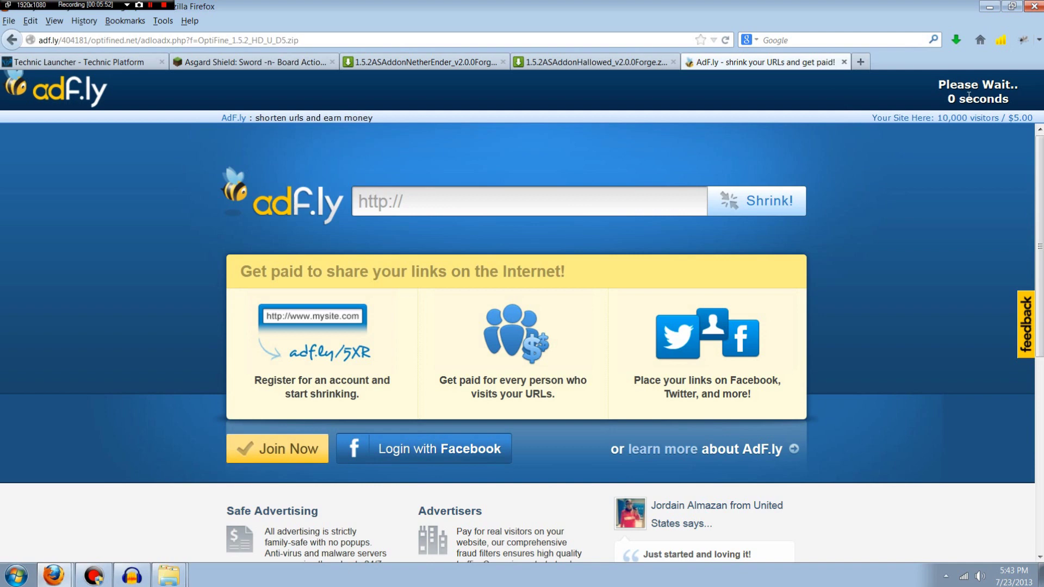
pyautogui.click(969, 96)
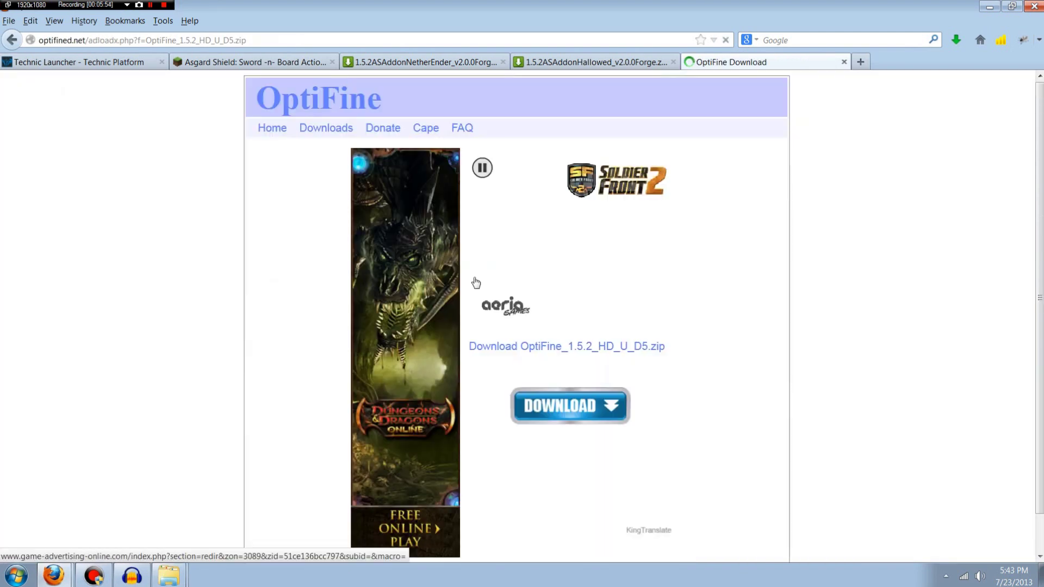
pyautogui.click(566, 348)
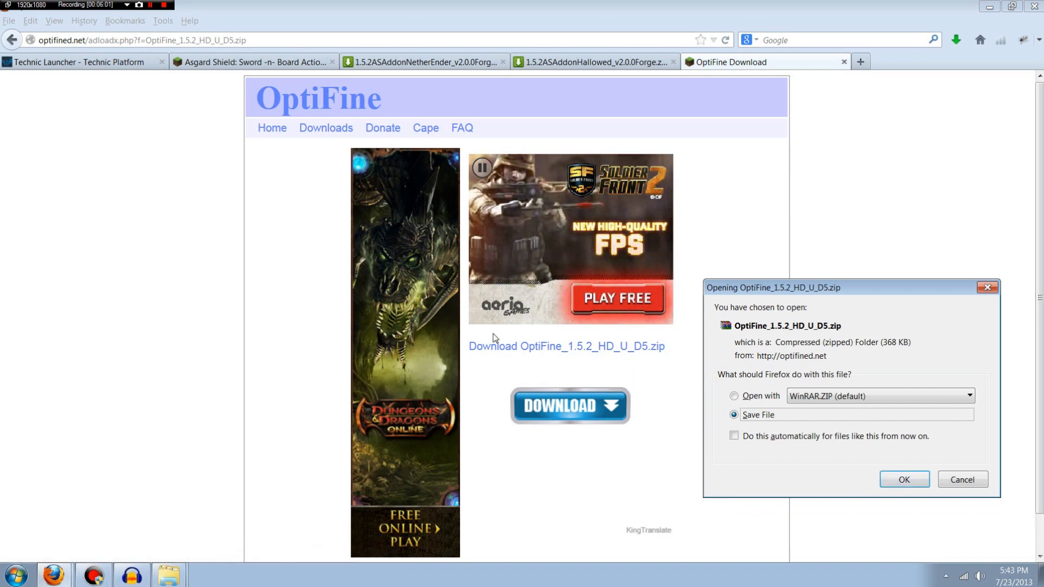
pyautogui.click(897, 479)
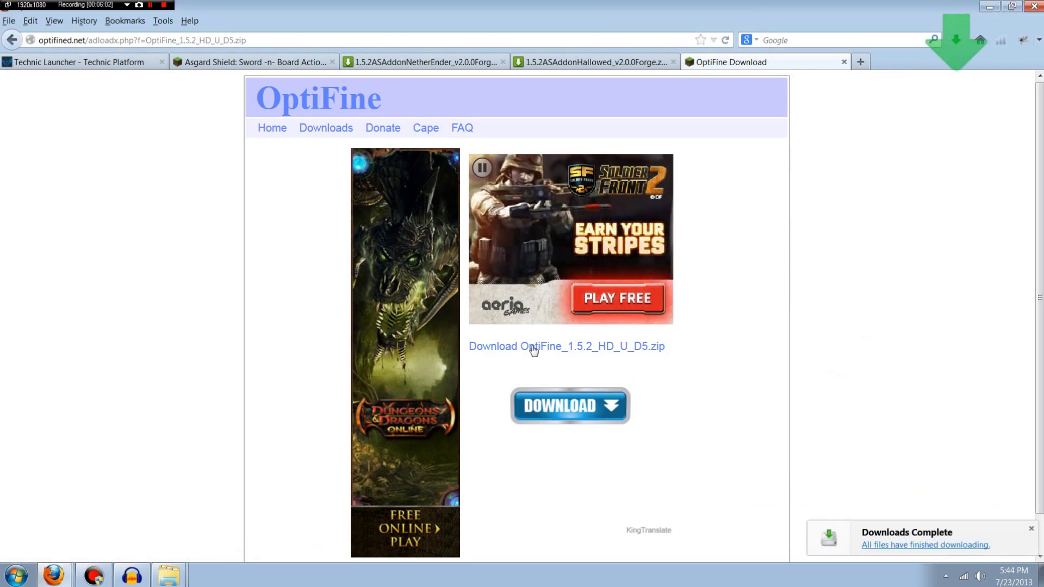
# Step: Open the newly downloaded OptiFine_1.5.2_HD_U_D5(1).zip from the Downloads folder in WinRAR and dismiss the licence reminder
pyautogui.click(166, 575)
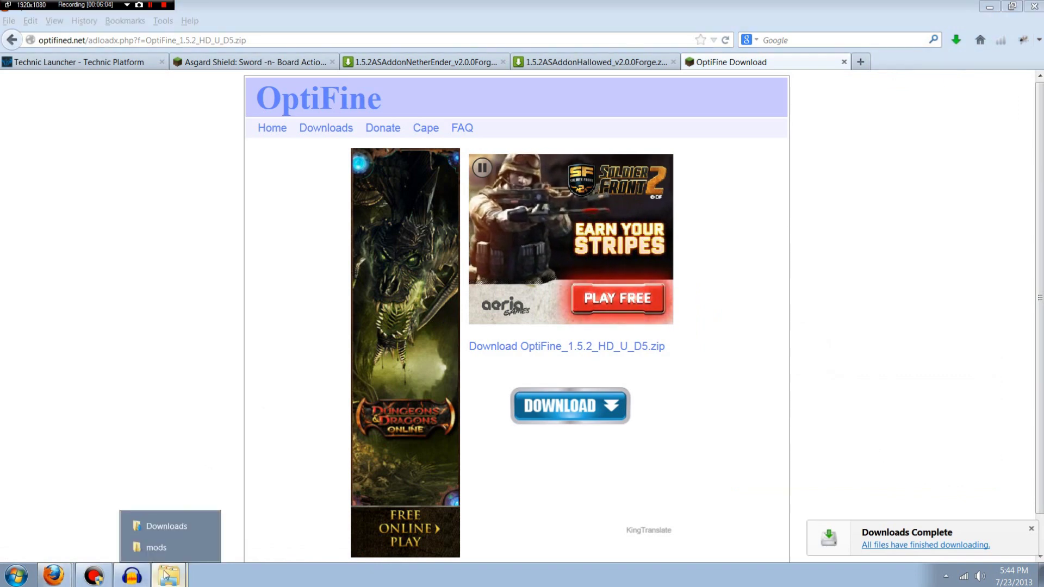
pyautogui.click(162, 526)
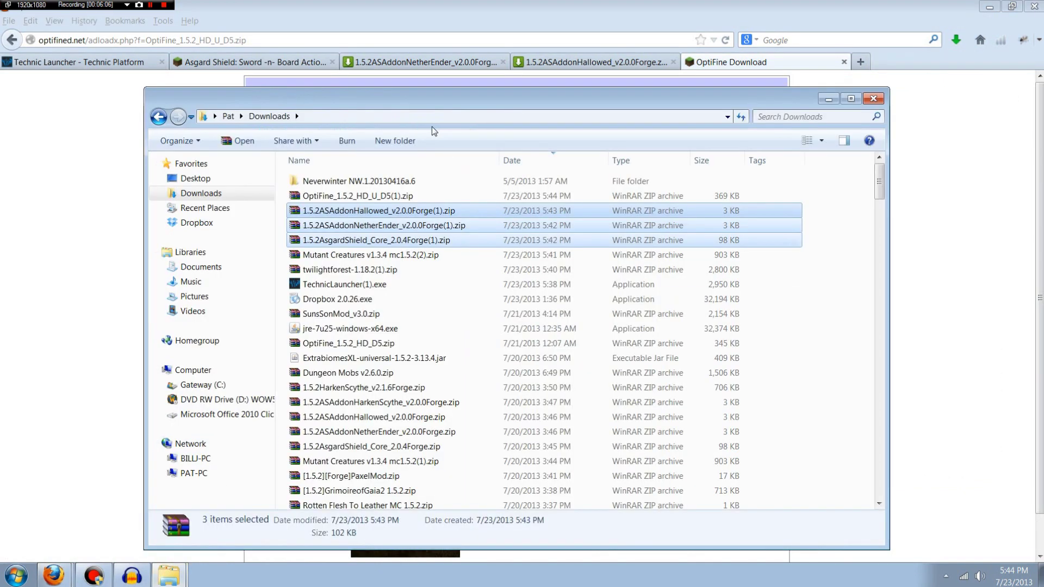
pyautogui.click(362, 198)
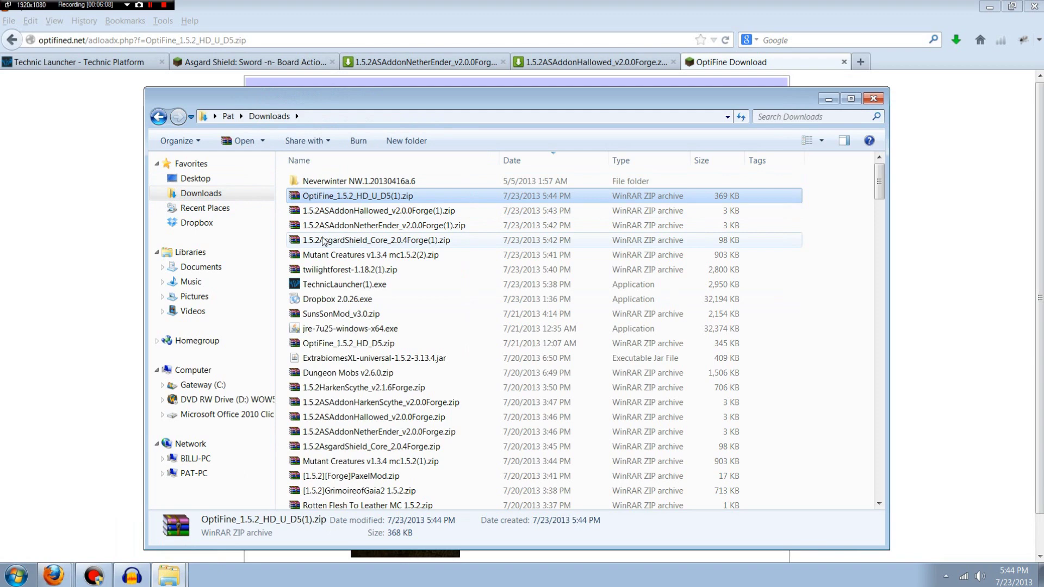
pyautogui.doubleClick(346, 199)
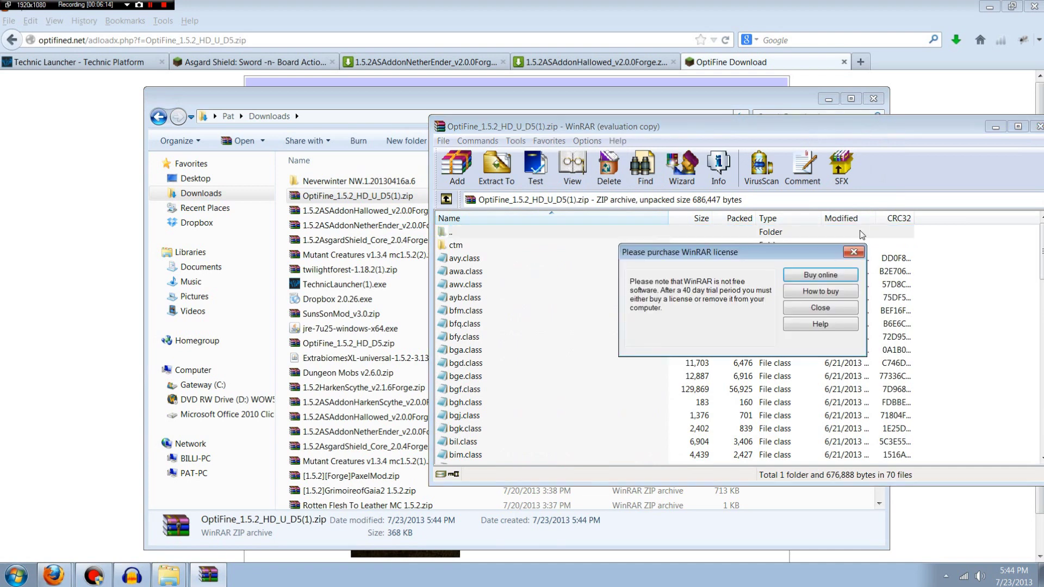
pyautogui.click(855, 252)
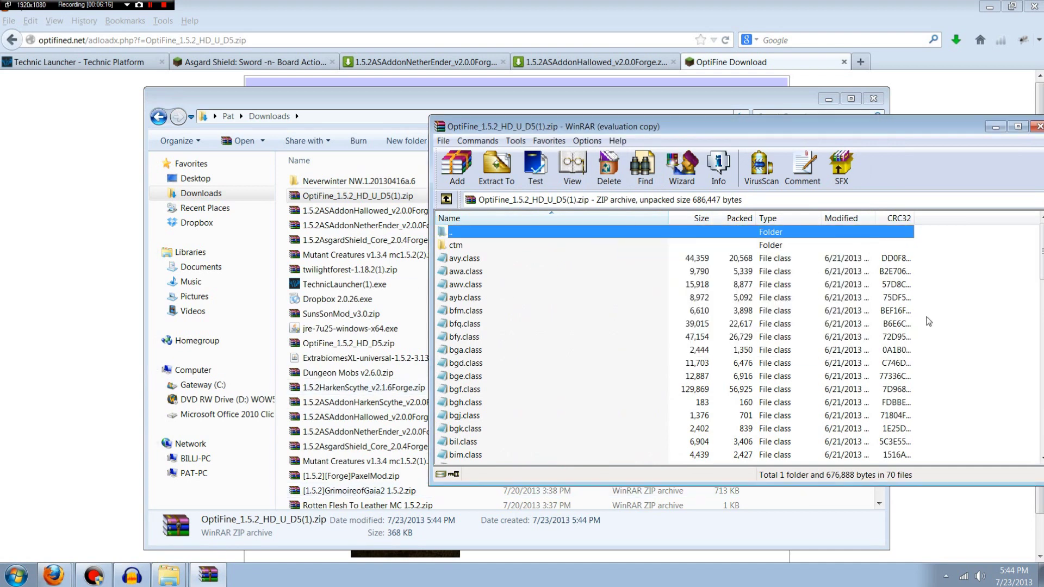
# Step: Switch to the mods folder window and go to the bin folder of rpg-madness-mod-pack
pyautogui.click(182, 572)
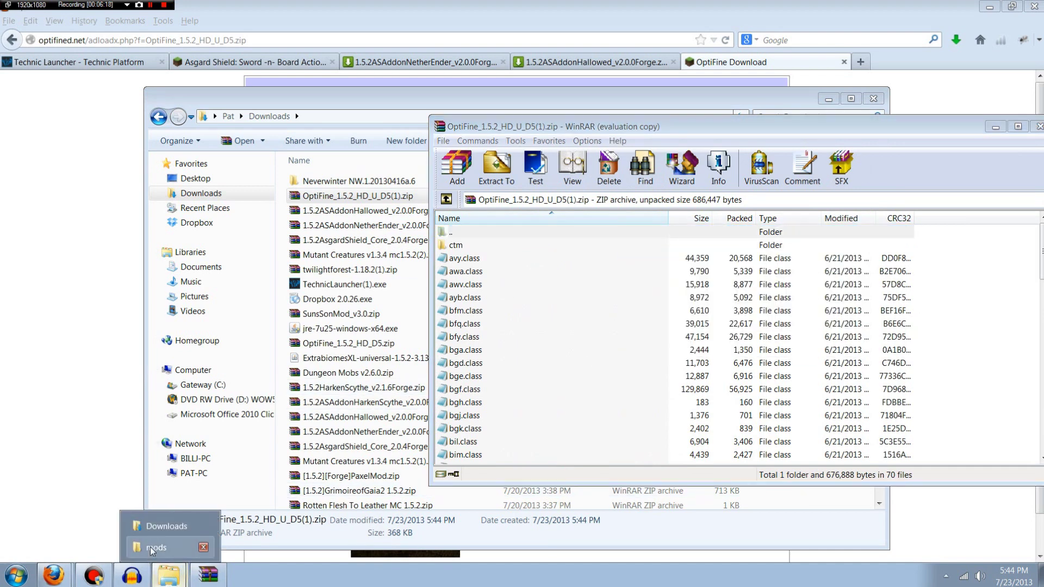
pyautogui.click(156, 546)
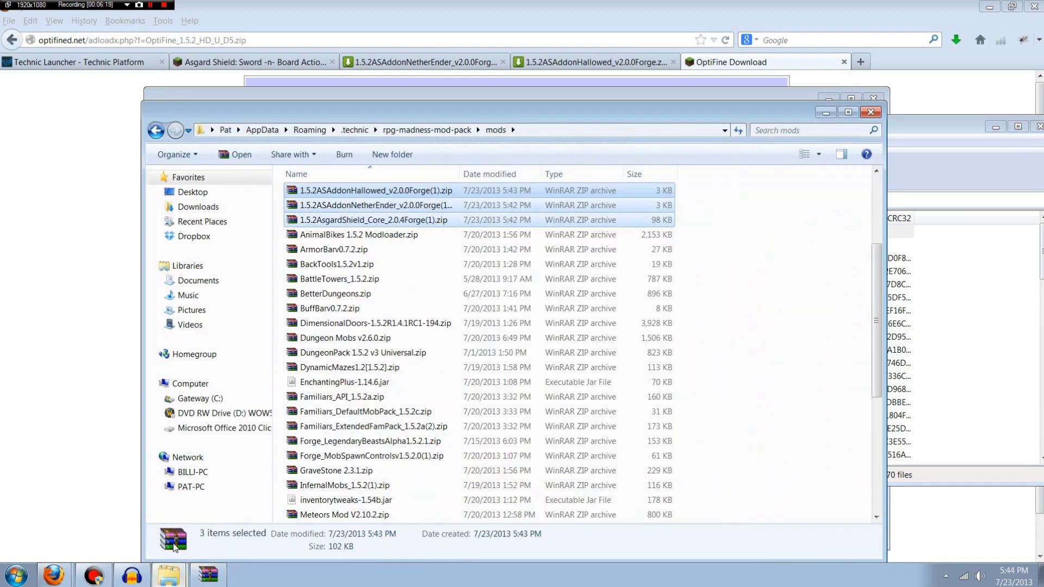
pyautogui.click(155, 132)
pyautogui.doubleClick(311, 197)
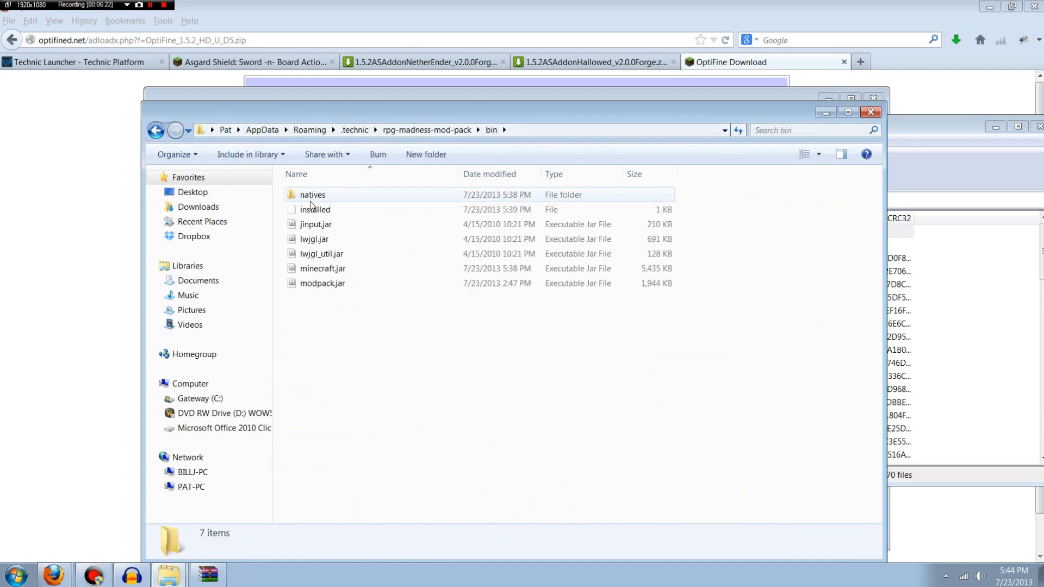
# Step: Open modpack.jar with WinRAR, dismiss the licence reminder and move the archive window clear of the OptiFine one
pyautogui.rightClick(320, 284)
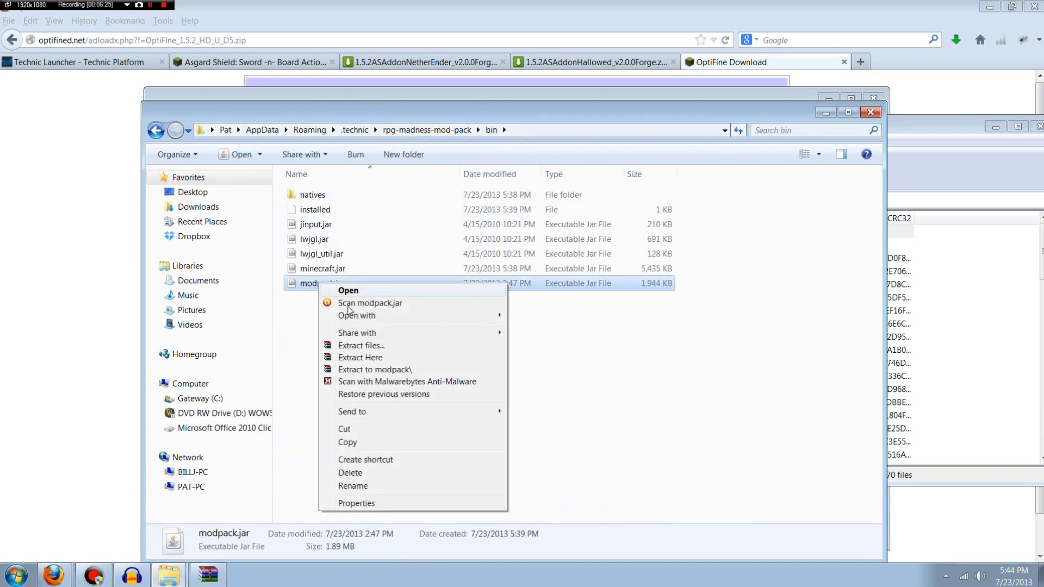
pyautogui.moveTo(385, 320)
pyautogui.click(540, 331)
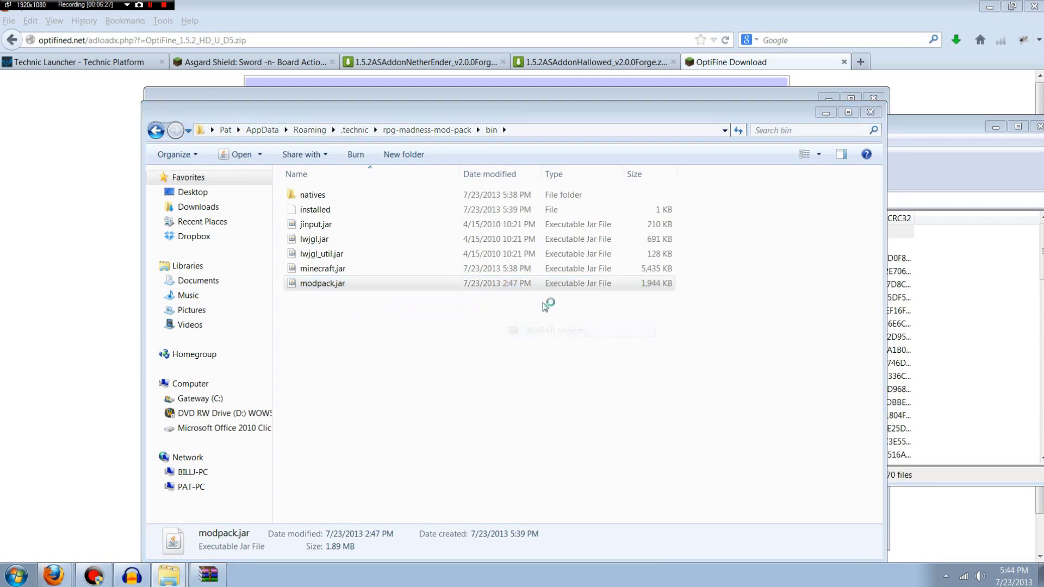
pyautogui.moveTo(609, 121); pyautogui.dragTo(382, 92)
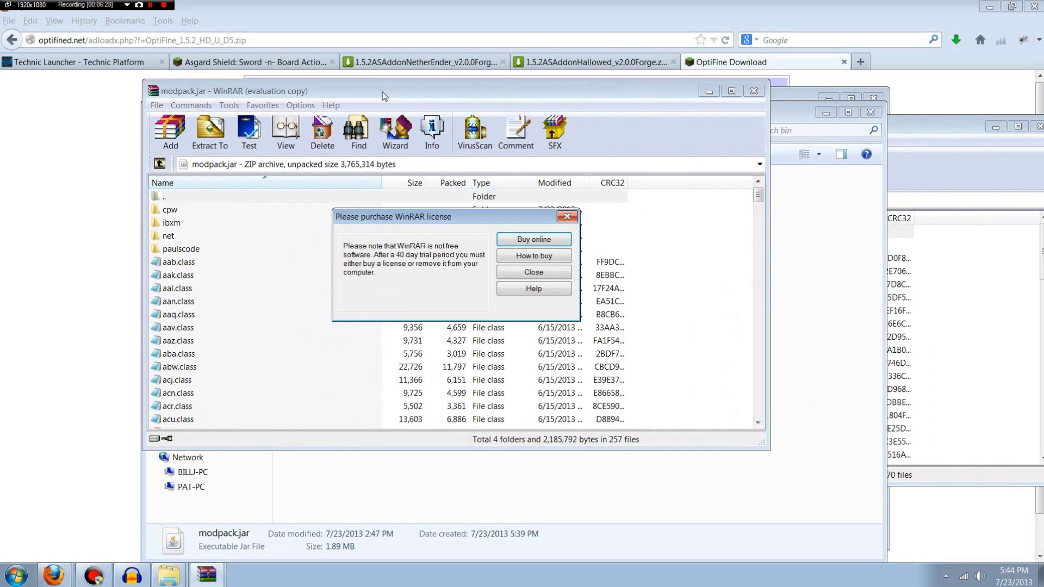
pyautogui.click(568, 217)
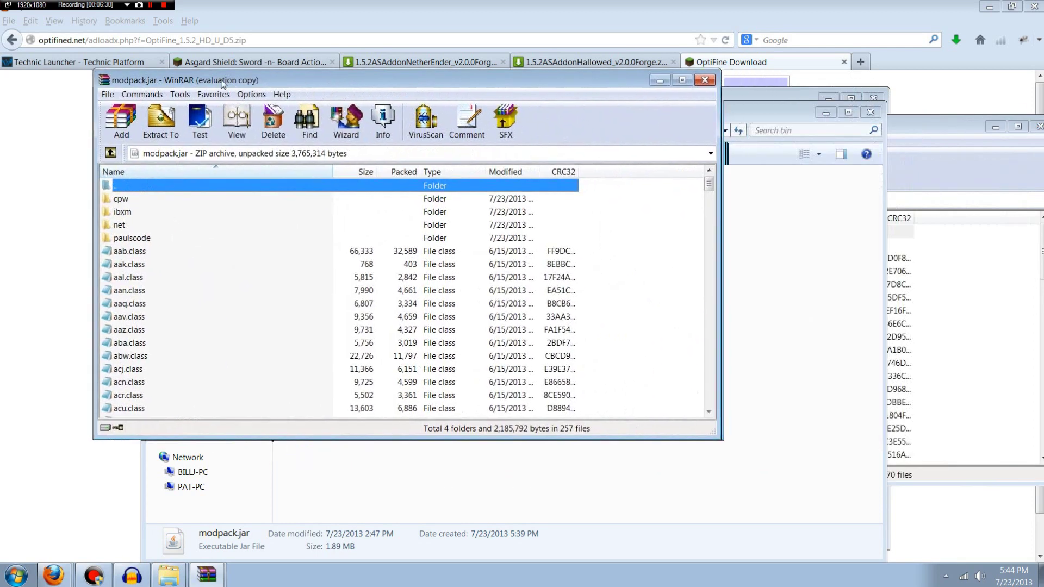
# Step: Select all files in the OptiFine zip and add them to the modpack.jar archive
pyautogui.click(978, 250)
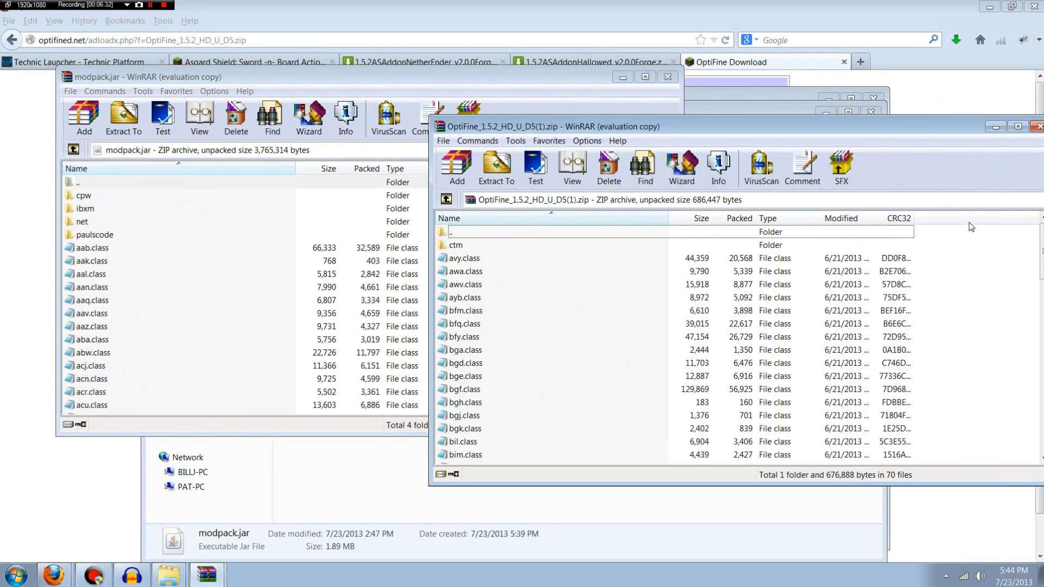
pyautogui.click(953, 235)
pyautogui.hotkey('shift', 'End')
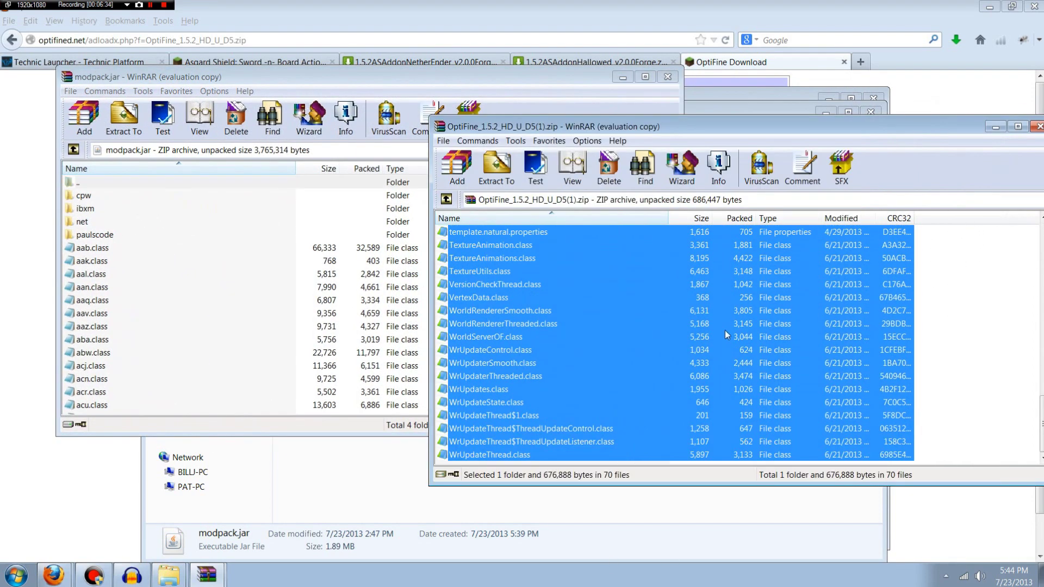
pyautogui.moveTo(616, 132); pyautogui.dragTo(899, 146)
pyautogui.moveTo(837, 244); pyautogui.dragTo(624, 208)
pyautogui.click(368, 367)
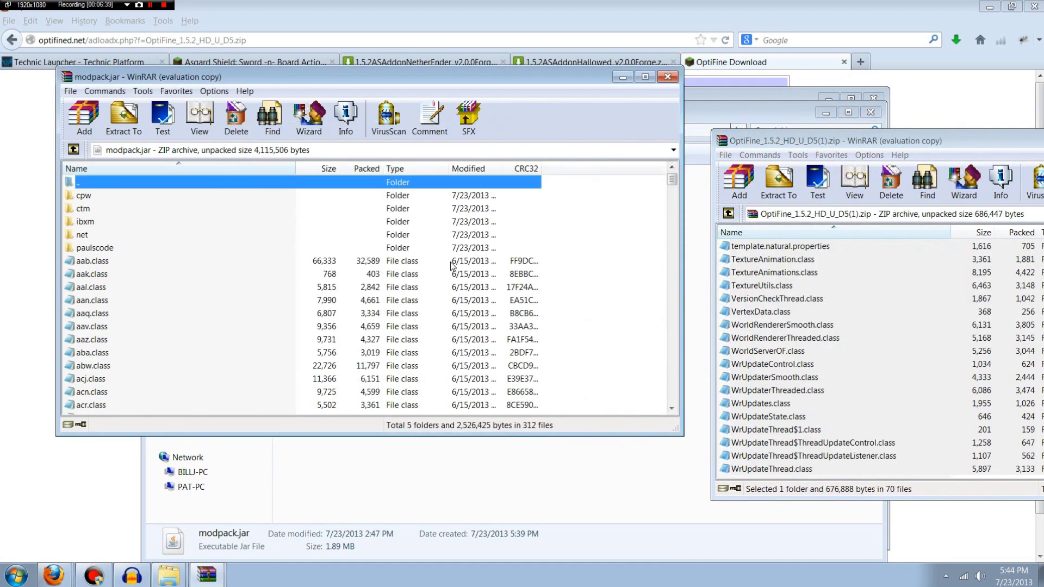
# Step: Close the modpack.jar and OptiFine archive windows
pyautogui.click(667, 77)
pyautogui.moveTo(944, 146); pyautogui.dragTo(905, 140)
pyautogui.click(906, 139)
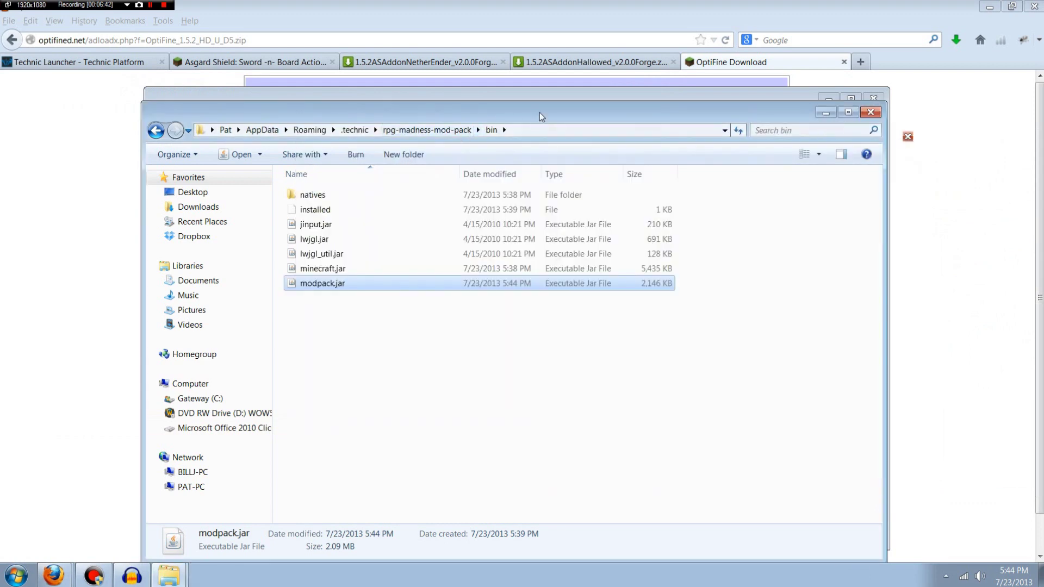
# Step: Start TechnicLauncher(1).exe from the Downloads folder and launch the RPG MADNESS mod pack
pyautogui.moveTo(547, 101); pyautogui.dragTo(556, 114)
pyautogui.click(605, 92)
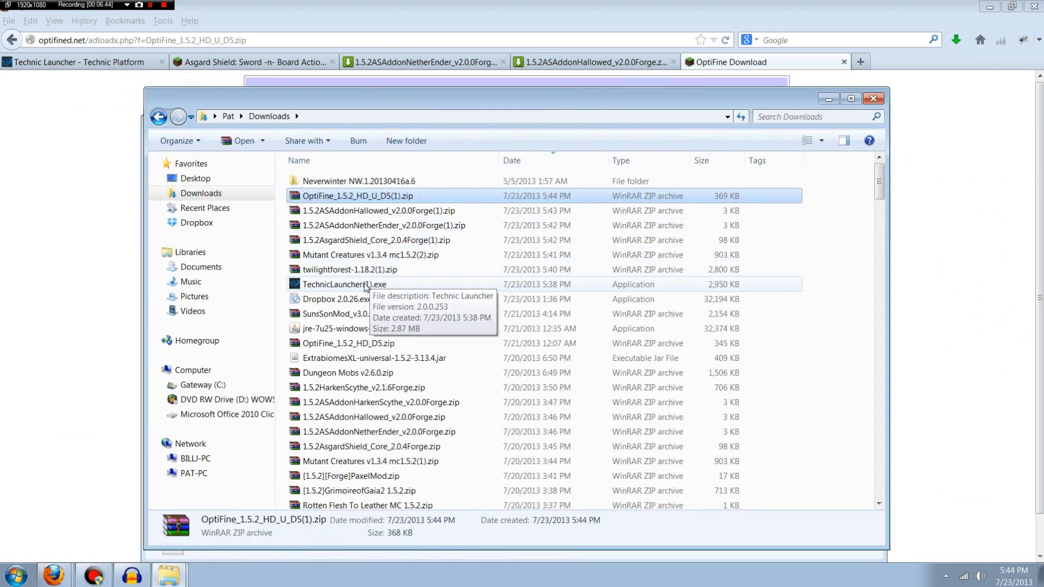
pyautogui.click(345, 287)
pyautogui.doubleClick(345, 285)
pyautogui.click(568, 298)
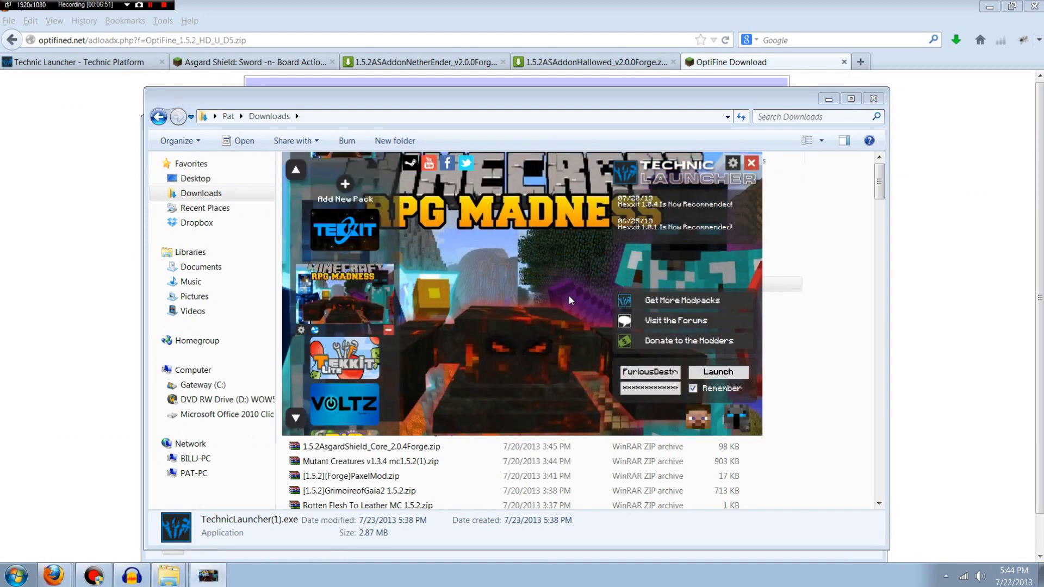
pyautogui.click(718, 372)
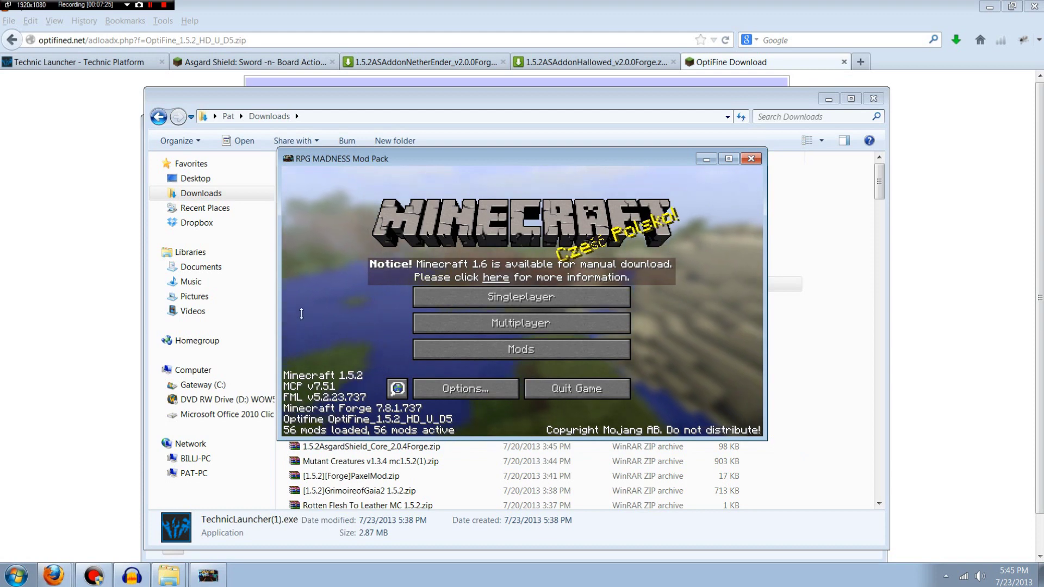
# Step: Create a single-player survival world with the default name New World and enter it
pyautogui.click(541, 297)
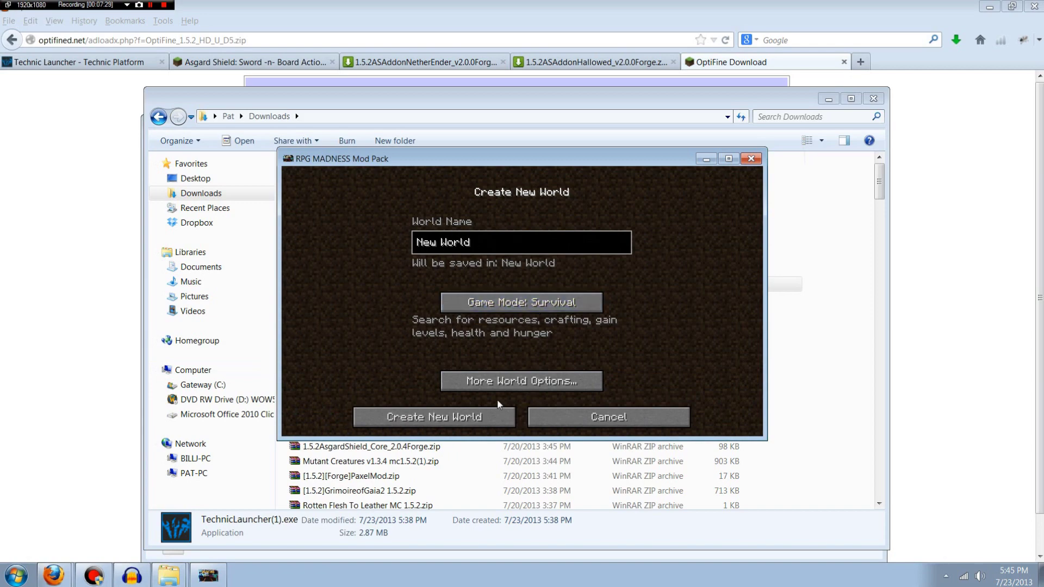
pyautogui.click(448, 418)
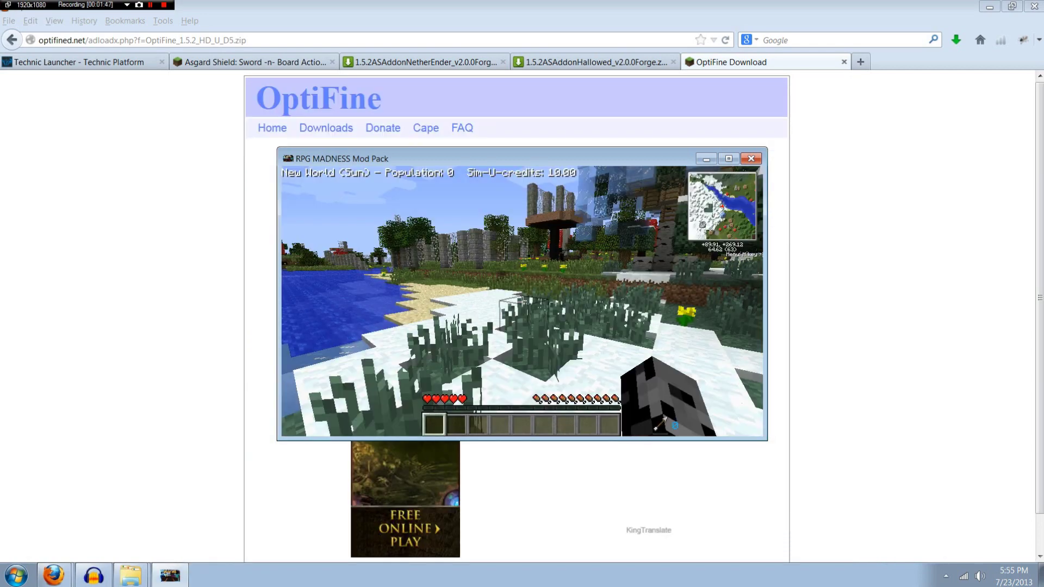
pyautogui.moveTo(522, 302)
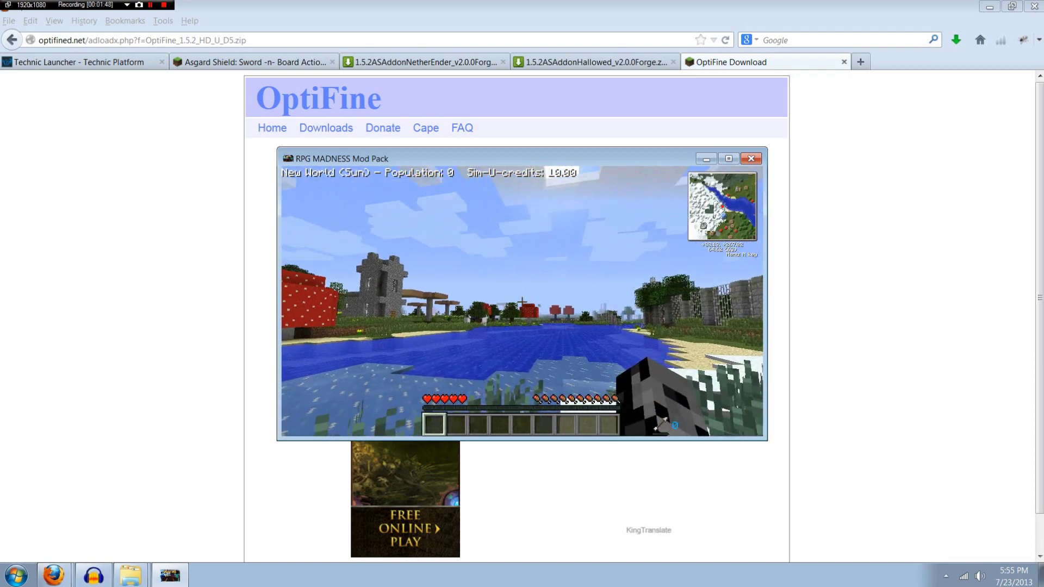